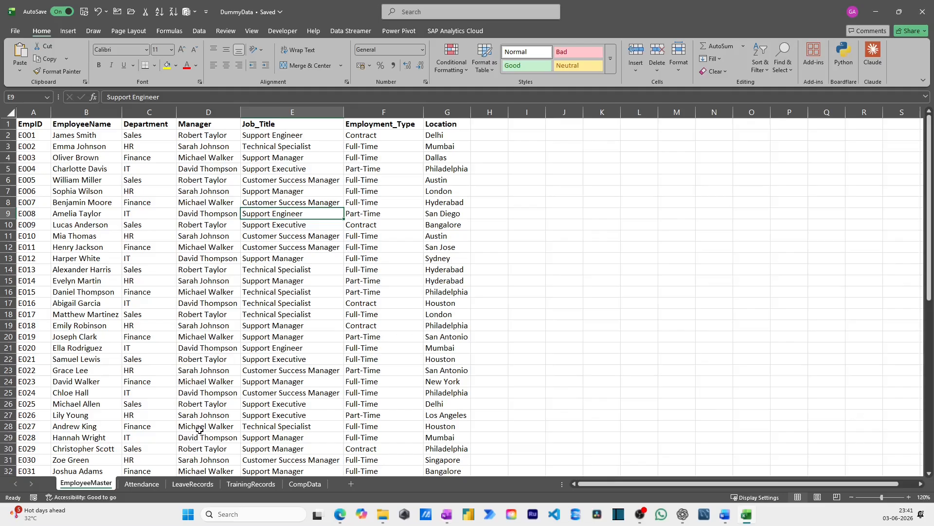
Look through the Attendance, LeaveRecords, TrainingRecords and CompData sheets and return to EmployeeMaster
{"action": "left_click", "coordinate": [141, 485]}
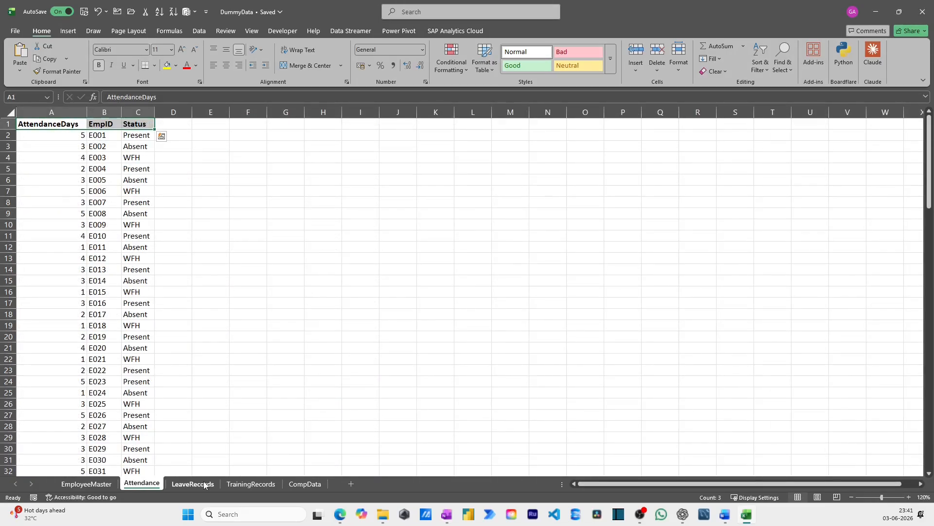
{"action": "left_click", "coordinate": [207, 484]}
{"action": "left_click", "coordinate": [248, 484]}
{"action": "left_click", "coordinate": [305, 483]}
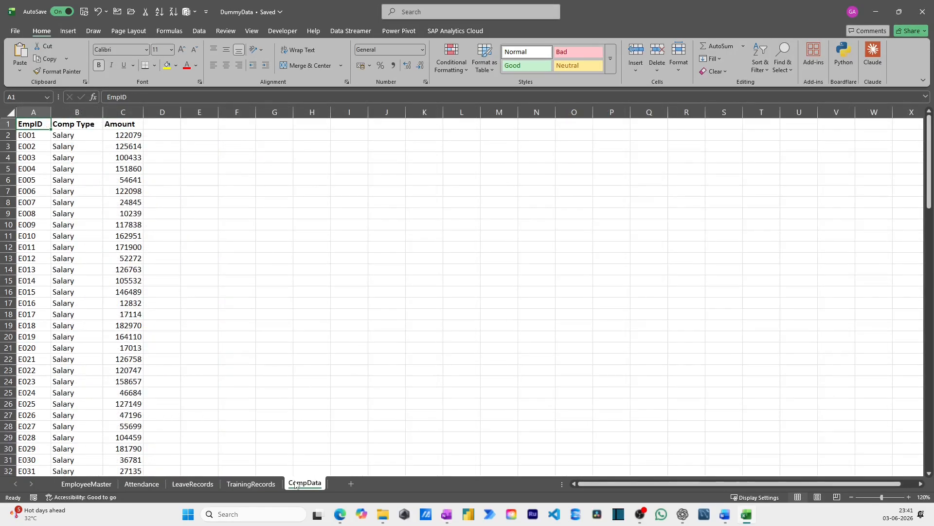
{"action": "left_click", "coordinate": [113, 485]}
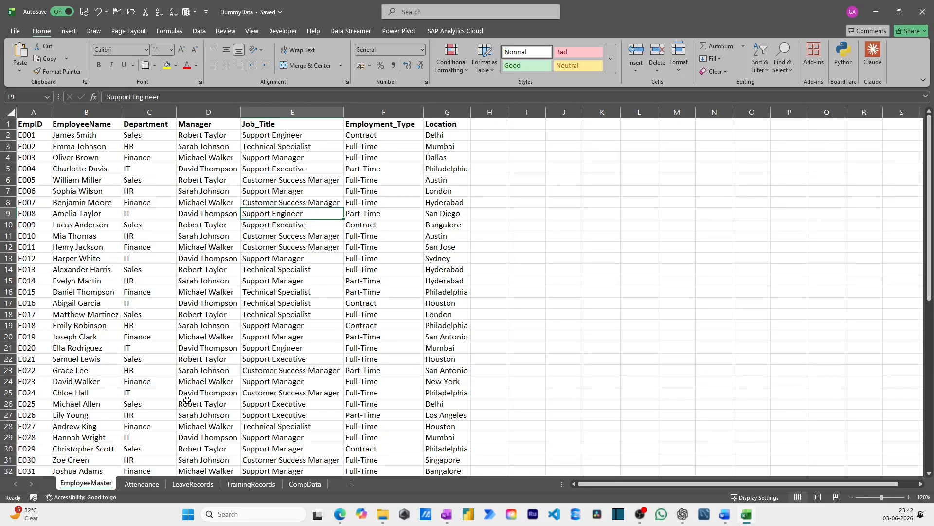
{"action": "key", "text": "Up"}
{"action": "key", "text": "Up"}
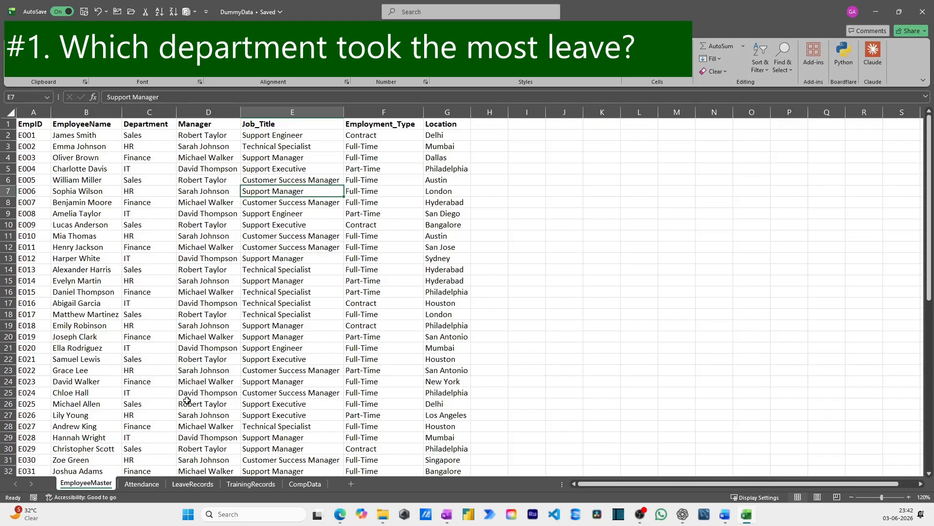
Add a Department header in cell E1 of the LeaveRecords sheet, beside the Days column
{"action": "key", "text": "ctrl+Page_Down"}
{"action": "key", "text": "ctrl+Page_Down"}
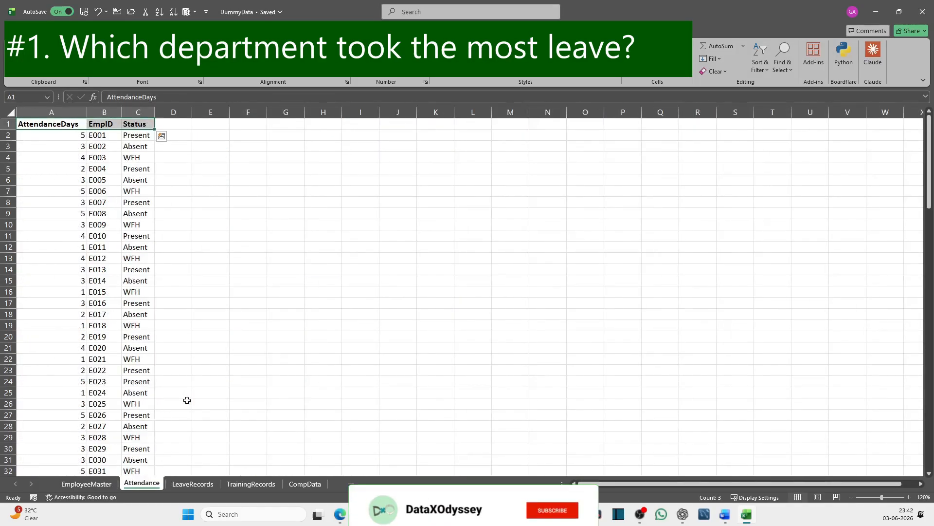
{"action": "key", "text": "Down"}
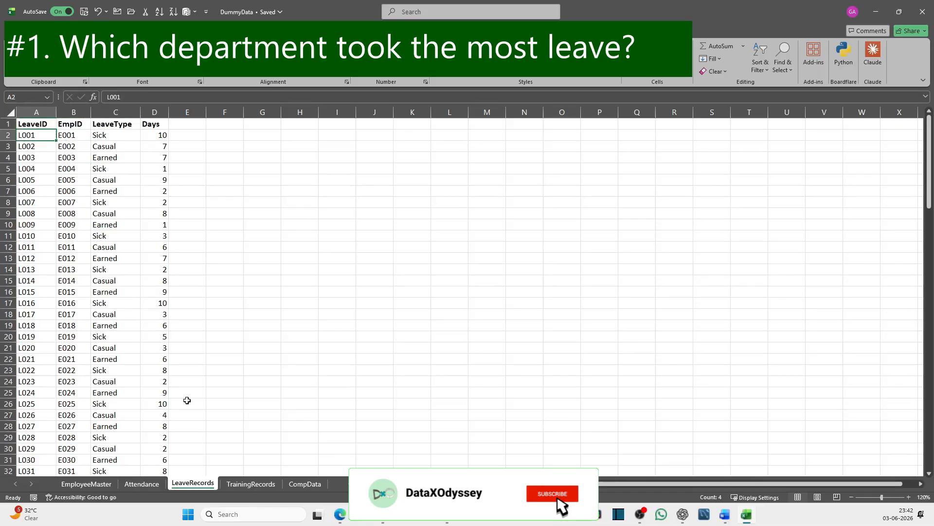
{"action": "key", "text": "Right"}
{"action": "key", "text": "Right"}
{"action": "key", "text": "Right"}
{"action": "key", "text": "Up"}
{"action": "key", "text": "Right"}
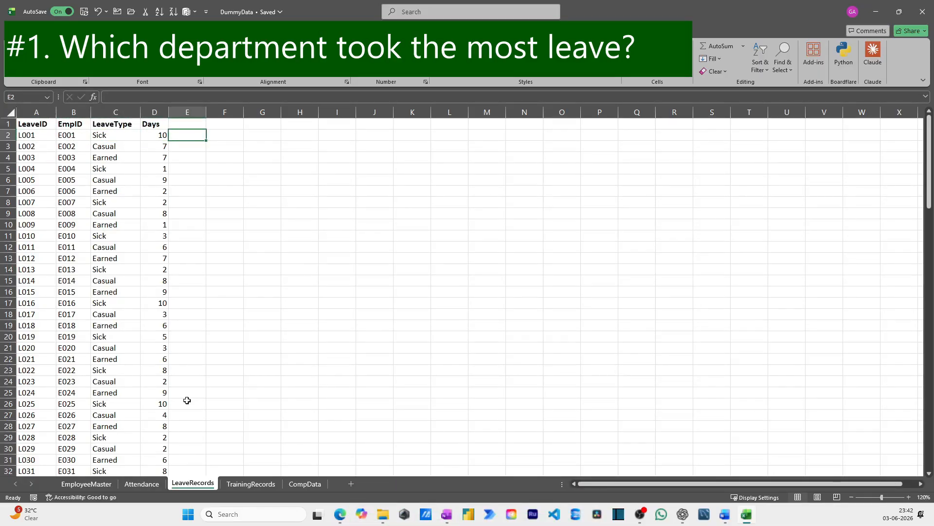
{"action": "type", "text": "Department"}
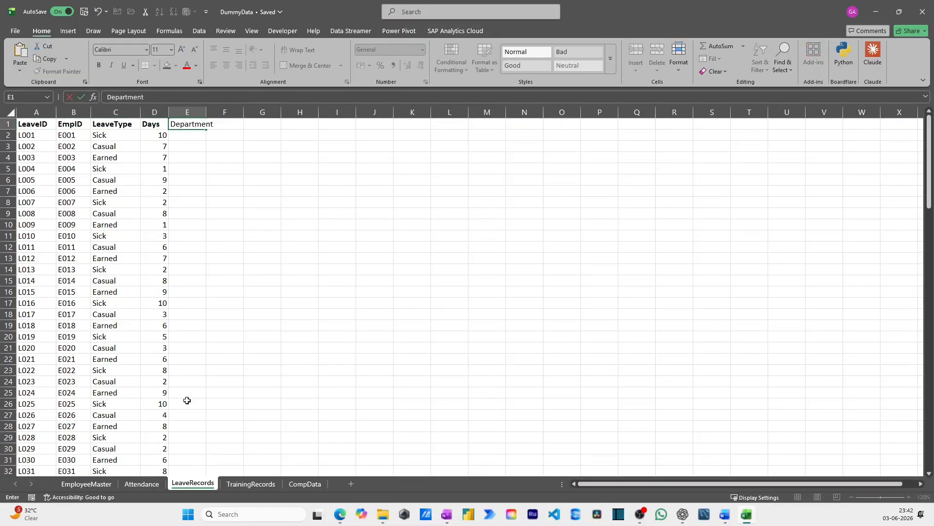
{"action": "key", "text": "Return"}
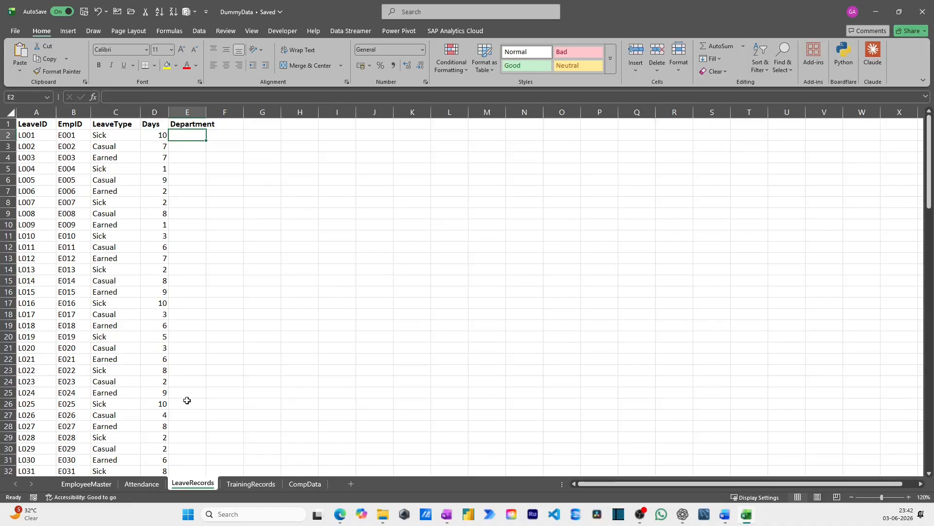
Enter =VLOOKUP(B2,EmployeeMaster!A:C,3,0) in E2 of LeaveRecords to look up each employee's department
{"action": "type", "text": "=VLOOKUP("}
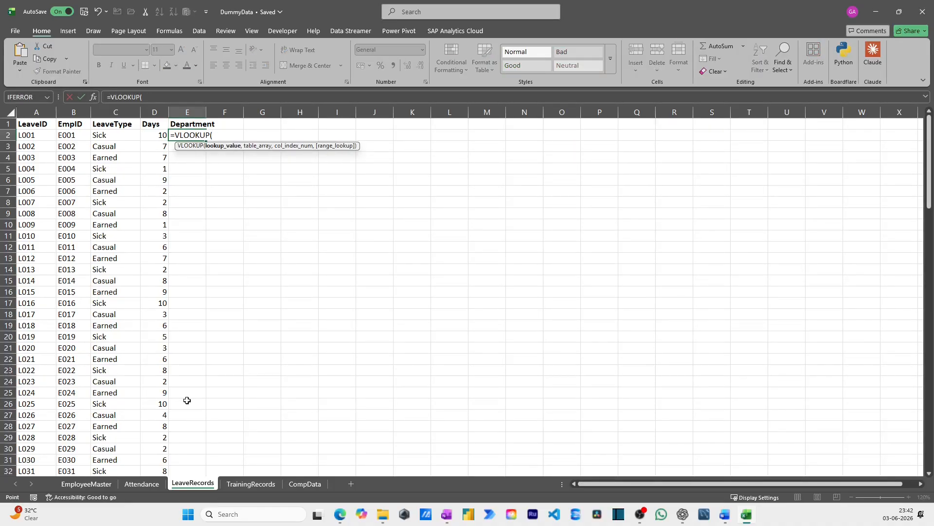
{"action": "key", "text": "Left"}
{"action": "key", "text": "Left"}
{"action": "key", "text": "Left"}
{"action": "type", "text": ","}
{"action": "key", "text": "ctrl+Page_Up"}
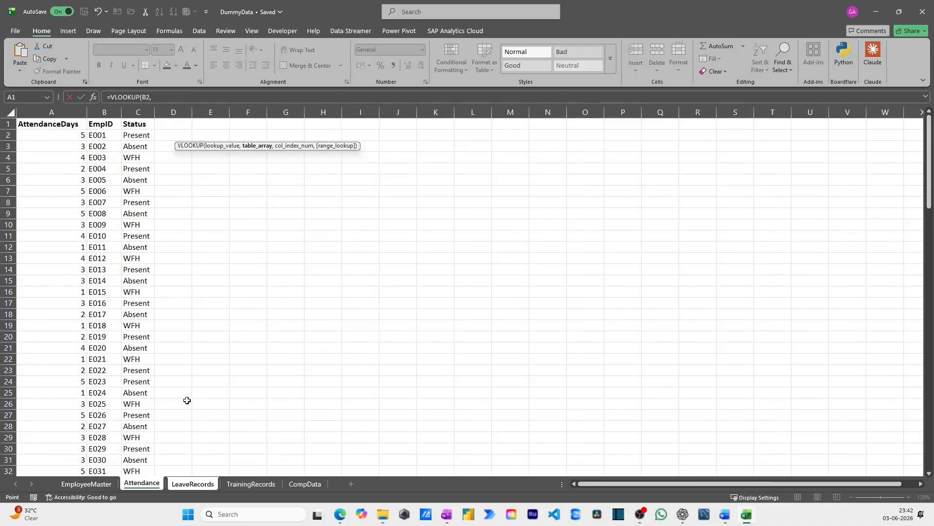
{"action": "key", "text": "ctrl+Page_Up"}
{"action": "key", "text": "Up"}
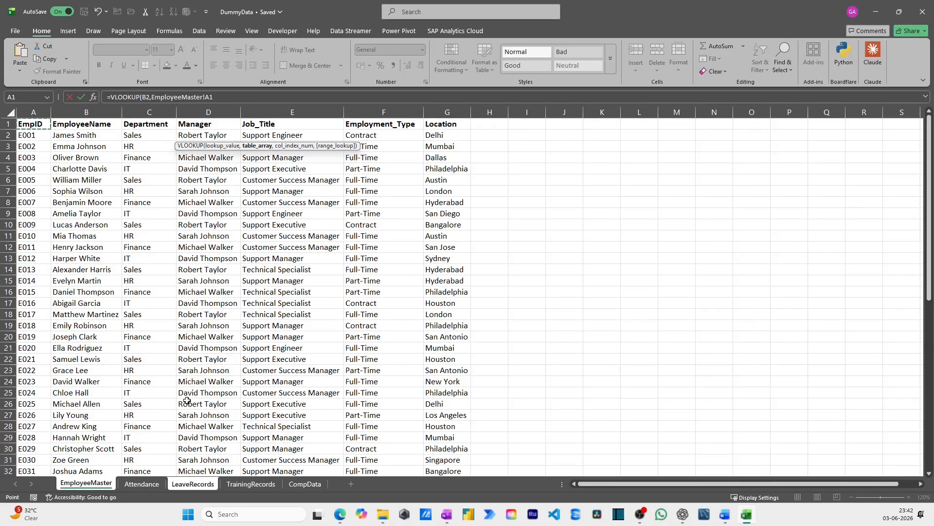
{"action": "key", "text": "ctrl+space"}
{"action": "key", "text": "shift+Right"}
{"action": "key", "text": "shift+Right"}
{"action": "key", "text": "shift+Right"}
{"action": "key", "text": "shift+Left"}
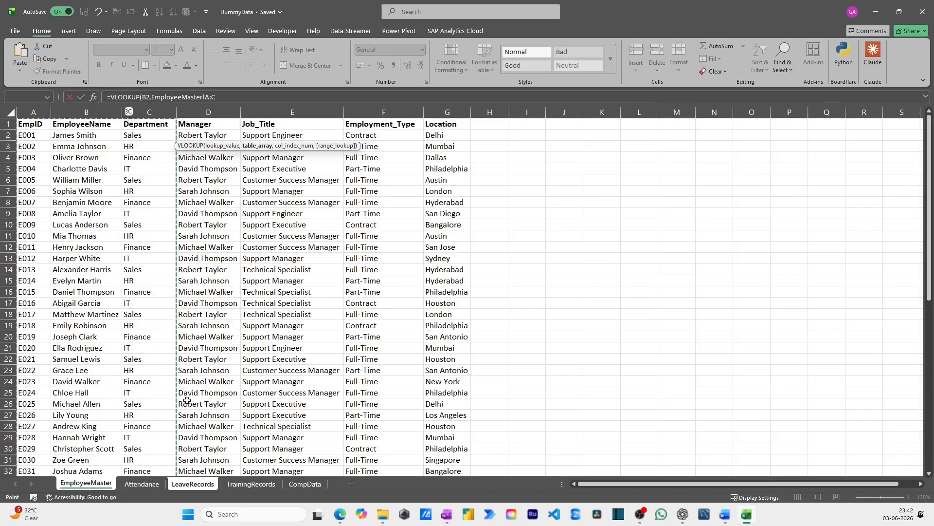
{"action": "type", "text": ",3,0)"}
{"action": "key", "text": "Return"}
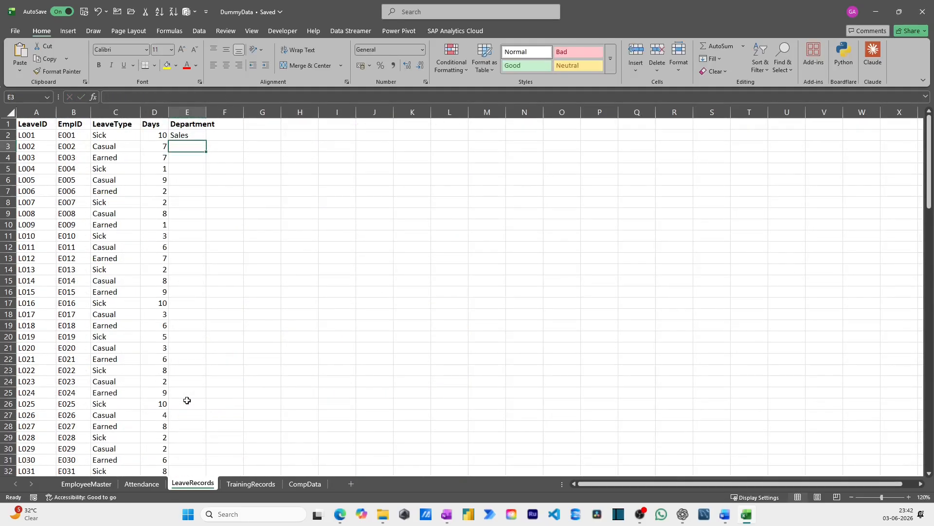
Fill the department lookup from E2 down to the last leave record
{"action": "key", "text": "Up"}
{"action": "key", "text": "Left"}
{"action": "key", "text": "ctrl+Down"}
{"action": "key", "text": "Right"}
{"action": "key", "text": "ctrl+shift+Up"}
{"action": "key", "text": "ctrl+shift+Up"}
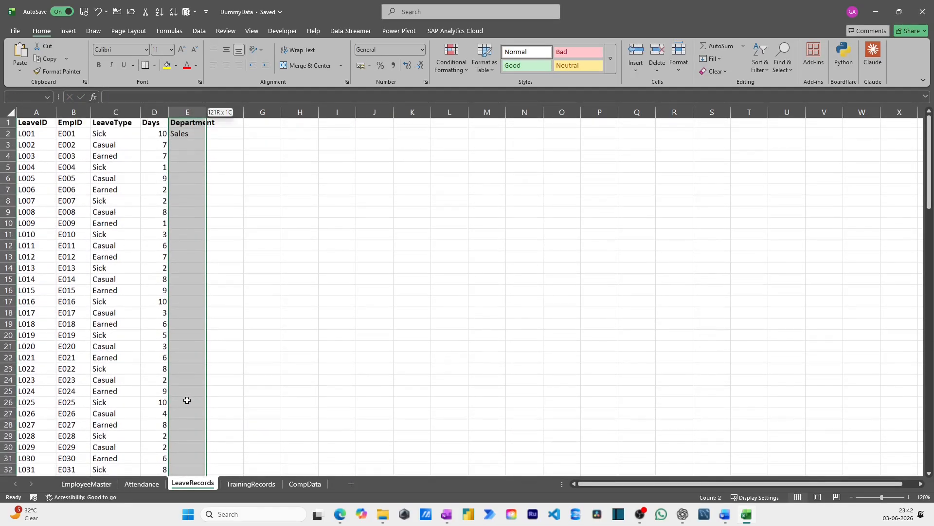
{"action": "key", "text": "shift+Down"}
{"action": "key", "text": "ctrl+d"}
{"action": "key", "text": "Up"}
{"action": "key", "text": "ctrl+Up"}
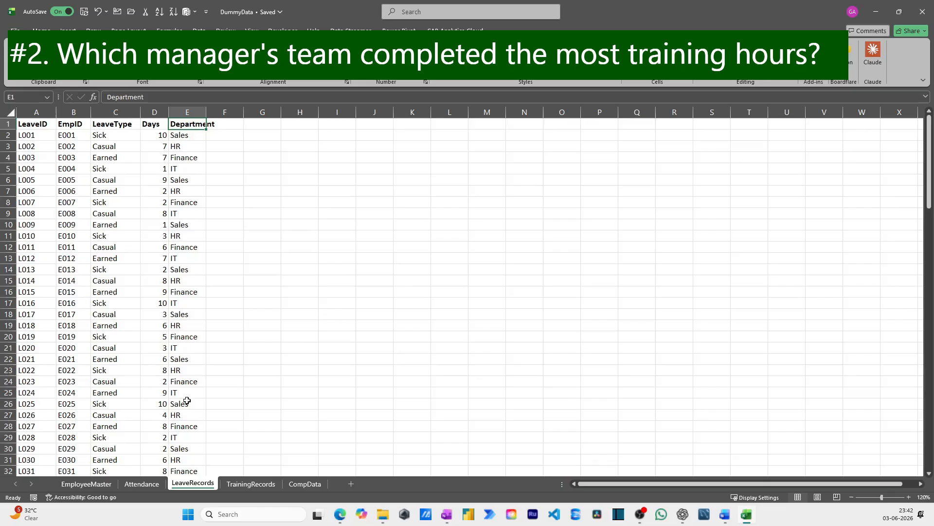
Add a Manager header in cell G1 of the TrainingRecords sheet, beside TrainingHours
{"action": "key", "text": "ctrl+Page_Down"}
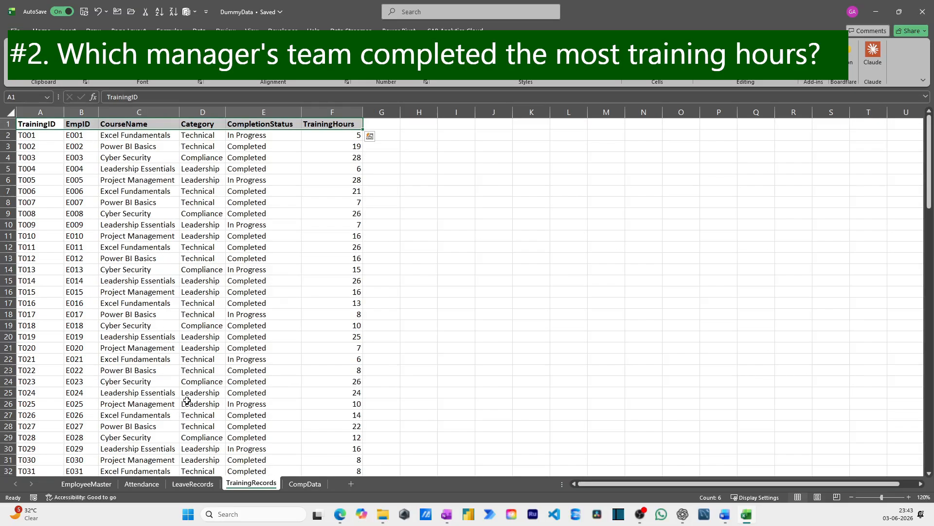
{"action": "key", "text": "Right"}
{"action": "key", "text": "Right"}
{"action": "key", "text": "Right"}
{"action": "key", "text": "Right"}
{"action": "key", "text": "Right"}
{"action": "key", "text": "Right"}
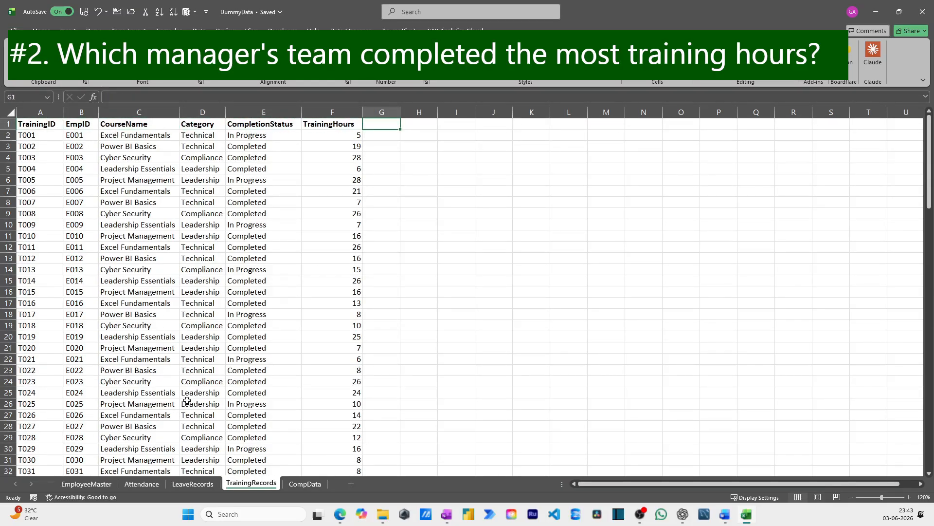
{"action": "type", "text": "Manager"}
{"action": "key", "text": "Return"}
Enter =VLOOKUP(B2,EmployeeMaster!A:D,4,0) in G2 of TrainingRecords to look up each employee's manager
{"action": "type", "text": "+"}
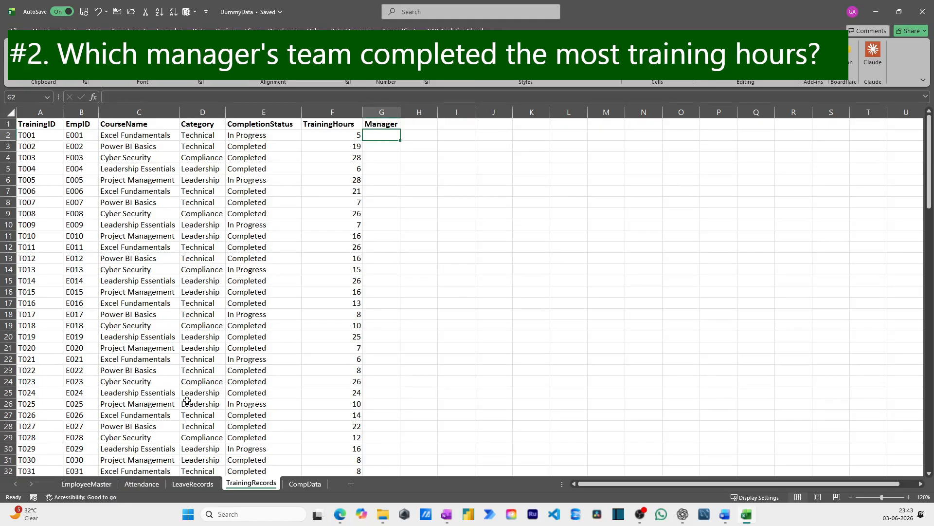
{"action": "key", "text": "BackSpace"}
{"action": "type", "text": "vl"}
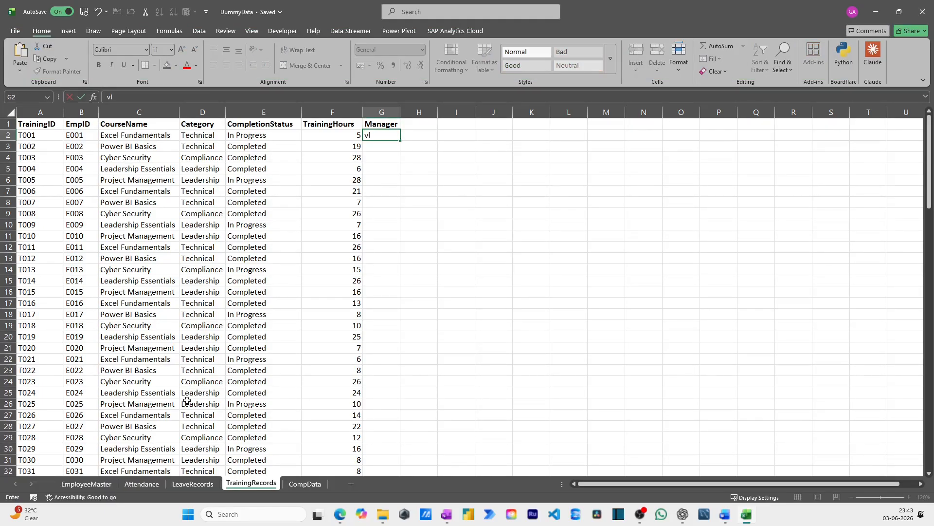
{"action": "key", "text": "BackSpace"}
{"action": "key", "text": "BackSpace"}
{"action": "type", "text": "=l"}
{"action": "key", "text": "BackSpace"}
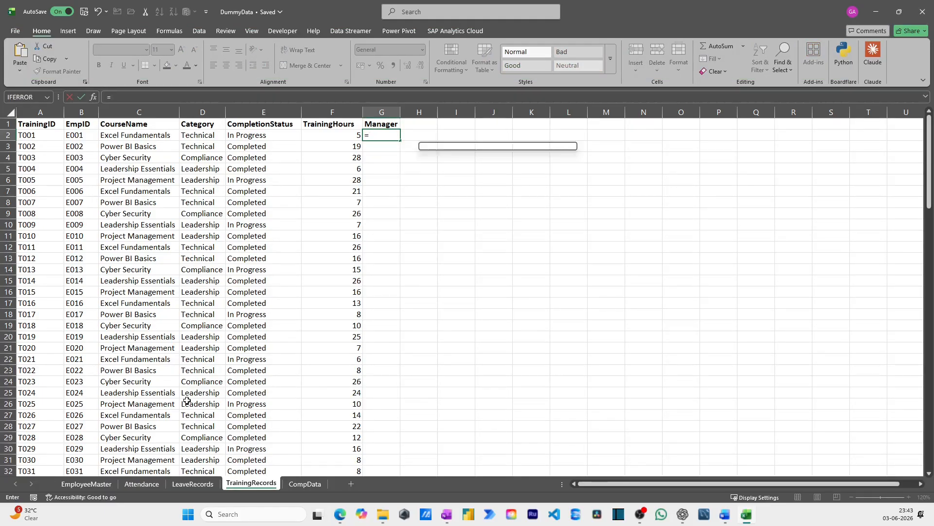
{"action": "type", "text": "VLOOKUP("}
{"action": "key", "text": "Left"}
{"action": "key", "text": "Left"}
{"action": "key", "text": "Left"}
{"action": "key", "text": "Left"}
{"action": "key", "text": "Left"}
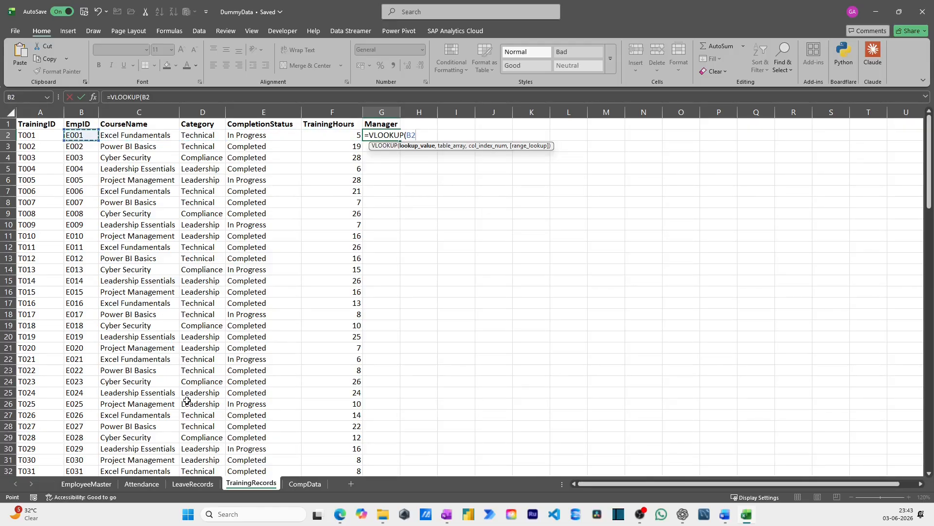
{"action": "type", "text": ","}
{"action": "key", "text": "ctrl+Page_Up"}
{"action": "key", "text": "ctrl+Page_Up"}
{"action": "key", "text": "ctrl+Page_Up"}
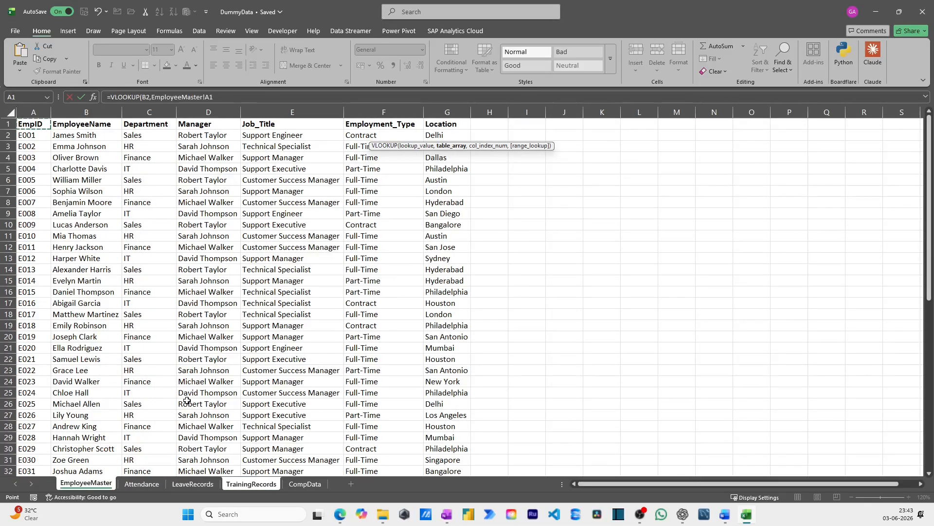
{"action": "key", "text": "ctrl+space"}
{"action": "key", "text": "shift+Right"}
{"action": "key", "text": "shift+Right"}
{"action": "key", "text": "shift+Right"}
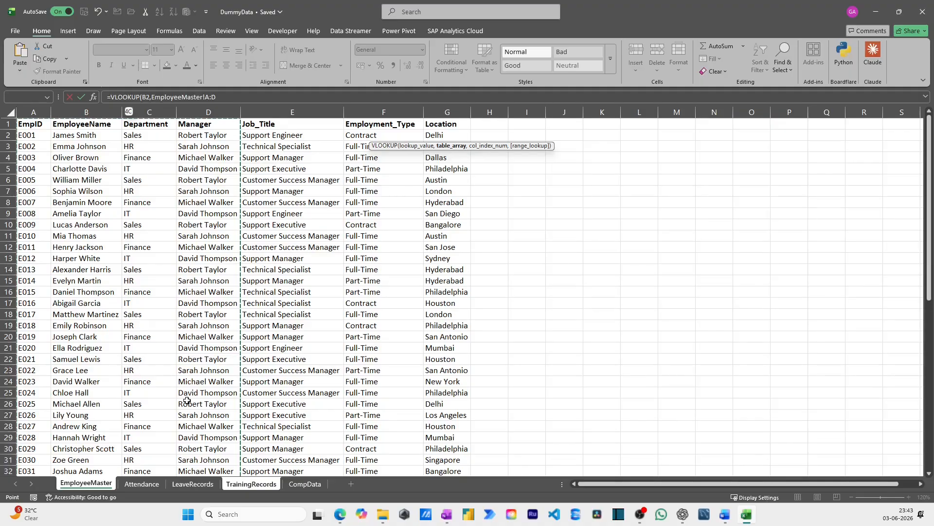
{"action": "type", "text": ",4,0)"}
{"action": "key", "text": "Return"}
Fill the manager lookup from G2 down through all training records
{"action": "key", "text": "Left"}
{"action": "key", "text": "Up"}
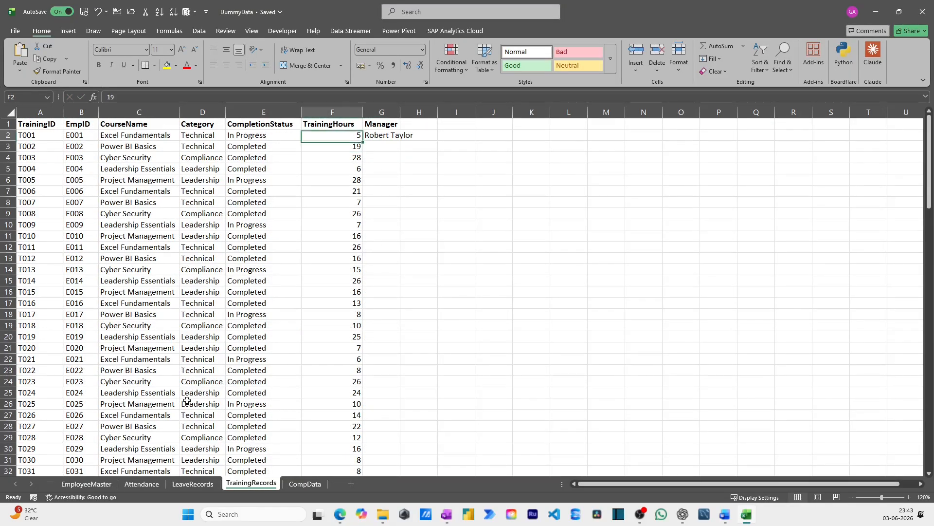
{"action": "key", "text": "Right"}
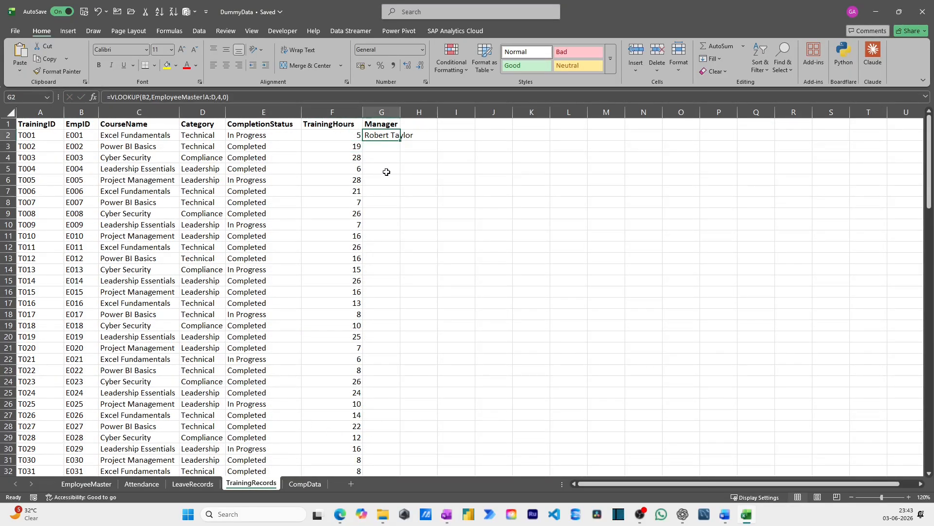
{"action": "double_click", "coordinate": [400, 140]}
{"action": "left_click", "coordinate": [384, 145]}
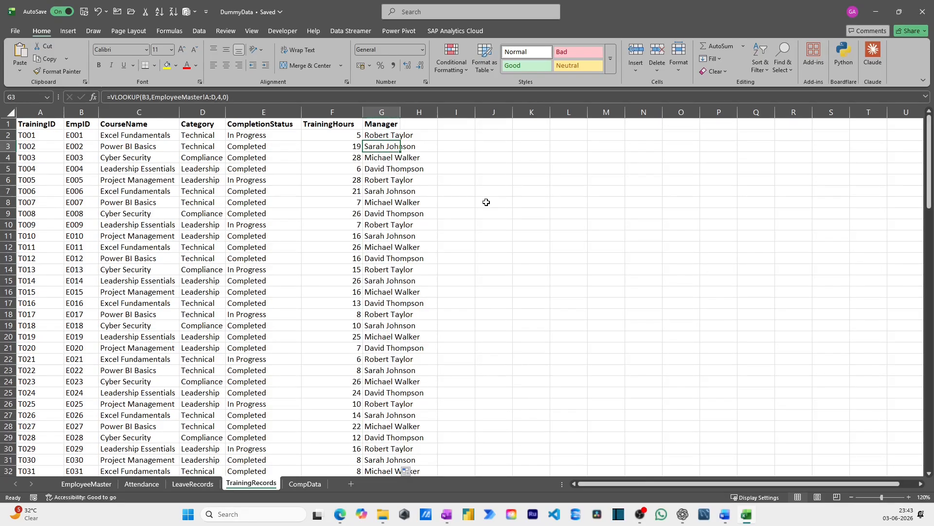
Add the headers Region, Gender and State in H1:J1 of the EmployeeMaster sheet
{"action": "key", "text": "ctrl+Page_Up"}
{"action": "key", "text": "ctrl+Page_Up"}
{"action": "key", "text": "ctrl+Page_Up"}
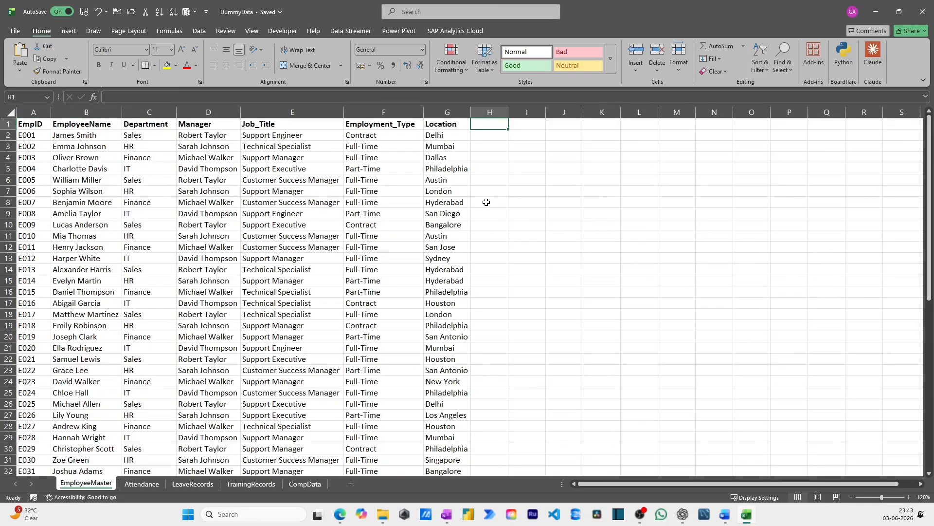
{"action": "type", "text": "Region"}
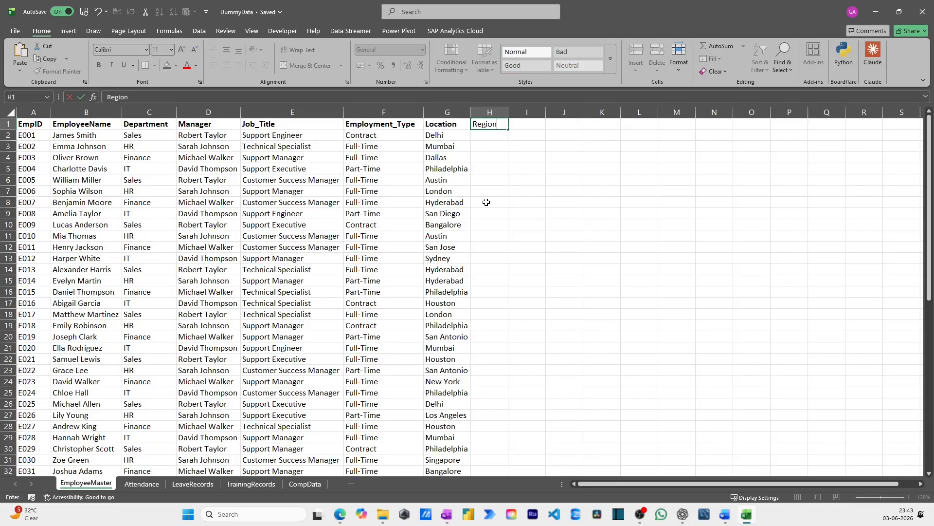
{"action": "key", "text": "Tab"}
{"action": "type", "text": "Gender"}
{"action": "key", "text": "Tab"}
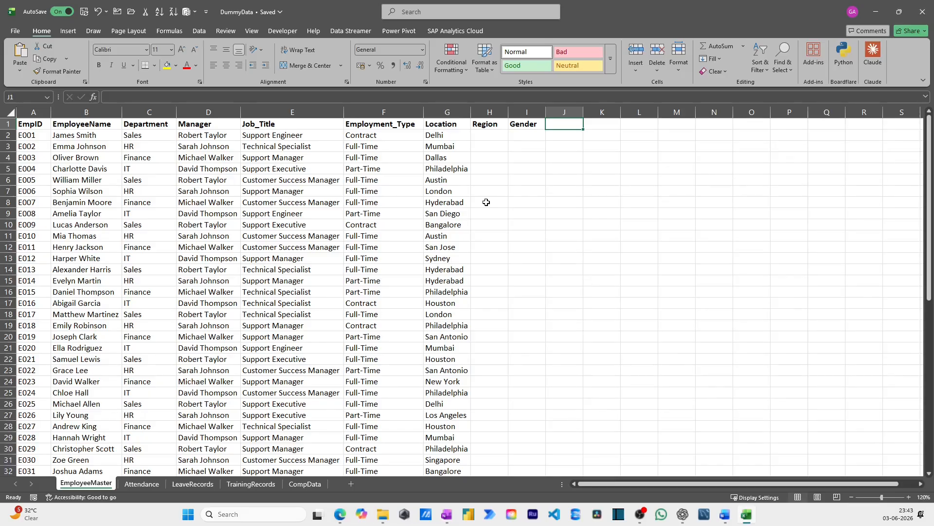
{"action": "type", "text": "State"}
{"action": "key", "text": "Return"}
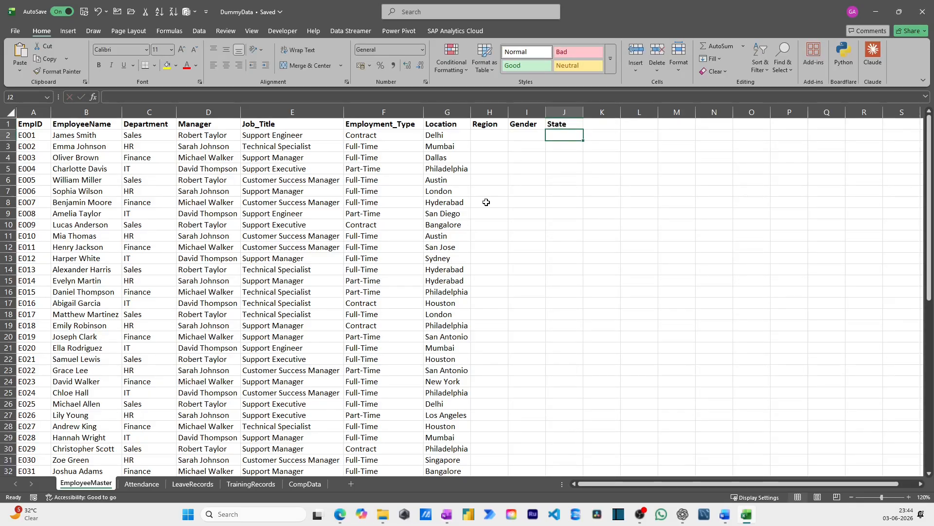
Clear the Region, Gender and State headers from H1:J1 of EmployeeMaster
{"action": "key", "text": "Up"}
{"action": "key", "text": "Left"}
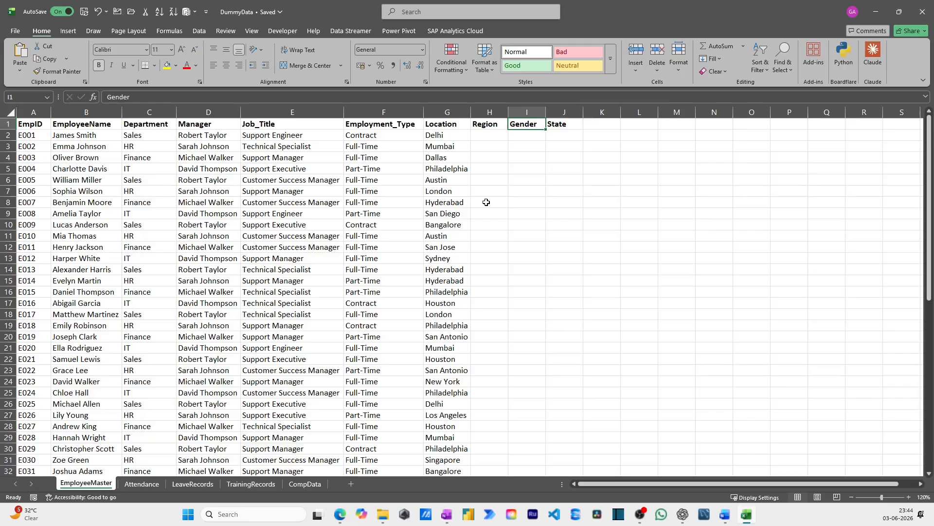
{"action": "key", "text": "Left"}
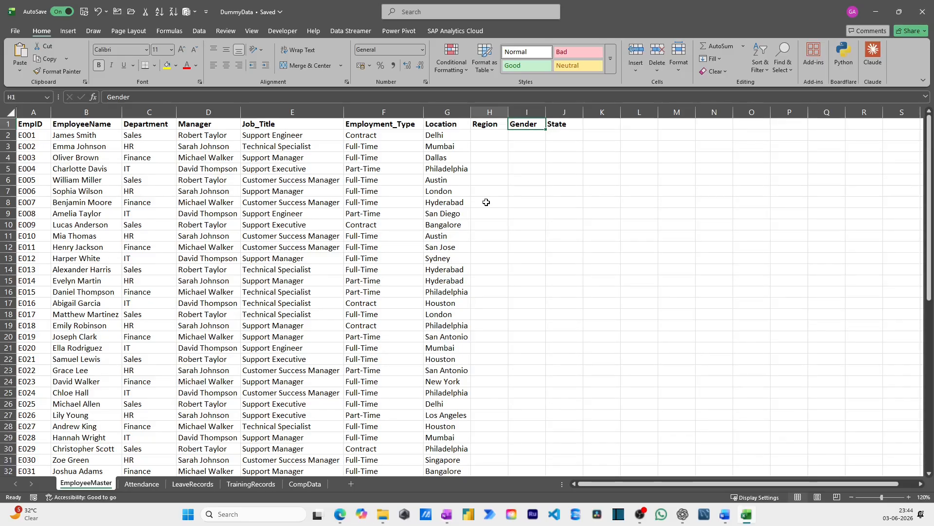
{"action": "key", "text": "shift+Right"}
{"action": "key", "text": "shift+Right"}
{"action": "key", "text": "Left"}
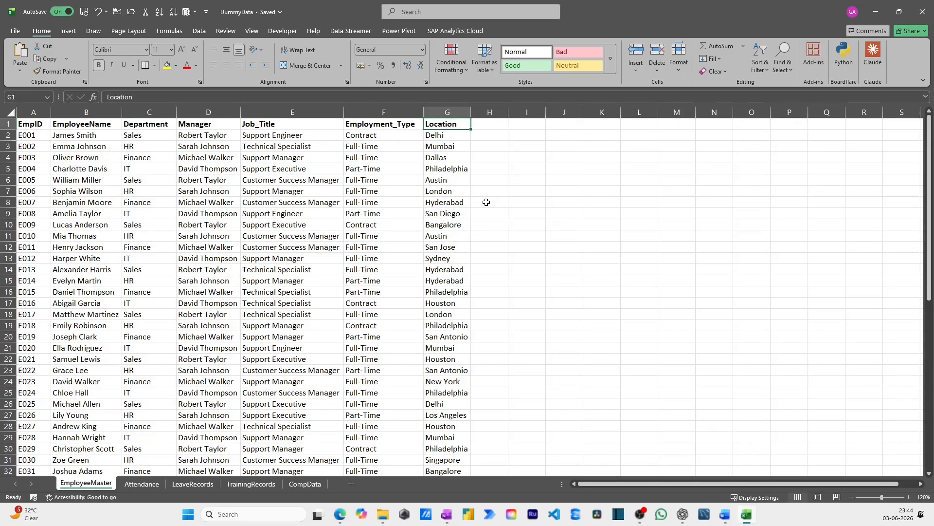
Go back to the LeaveRecords sheet to review the department lookup
{"action": "key", "text": "ctrl+Page_Down"}
{"action": "key", "text": "ctrl+Page_Down"}
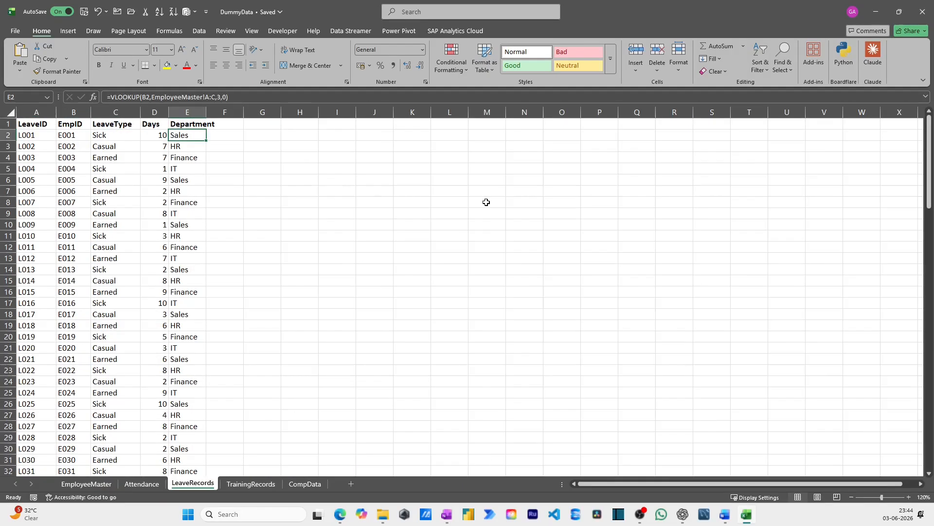
Clear the Department lookup column E on the LeaveRecords sheet
{"action": "key", "text": "Up"}
{"action": "key", "text": "ctrl+space"}
{"action": "key", "text": "Delete"}
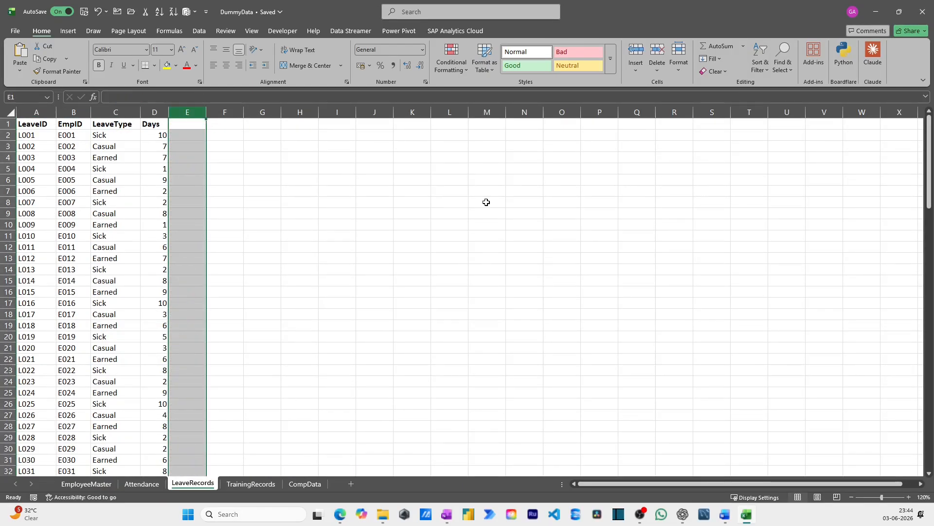
{"action": "key", "text": "Left"}
Clear the Manager lookup column G on the TrainingRecords sheet
{"action": "key", "text": "ctrl+Page_Down"}
{"action": "key", "text": "ctrl+space"}
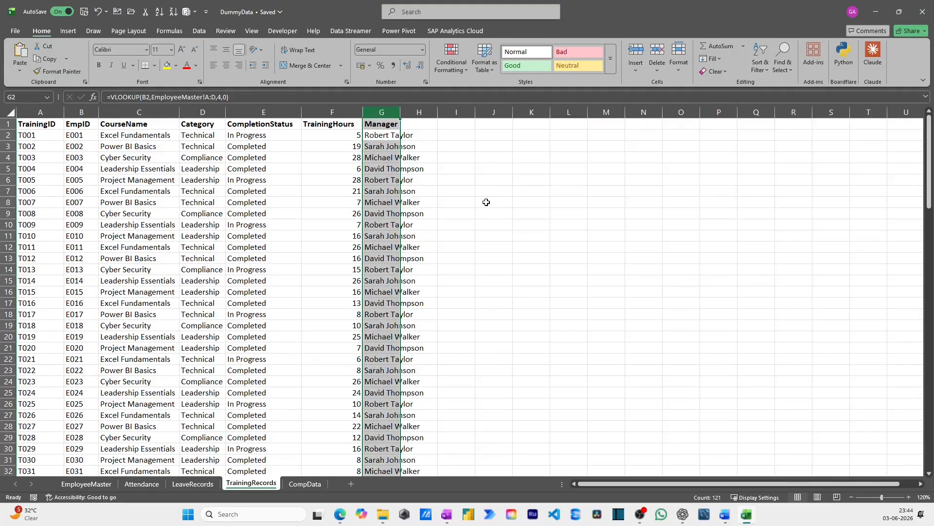
{"action": "key", "text": "Delete"}
{"action": "key", "text": "Up"}
Convert the EmployeeMaster data in A1:G61 into a table with headers
{"action": "key", "text": "ctrl+Page_Down"}
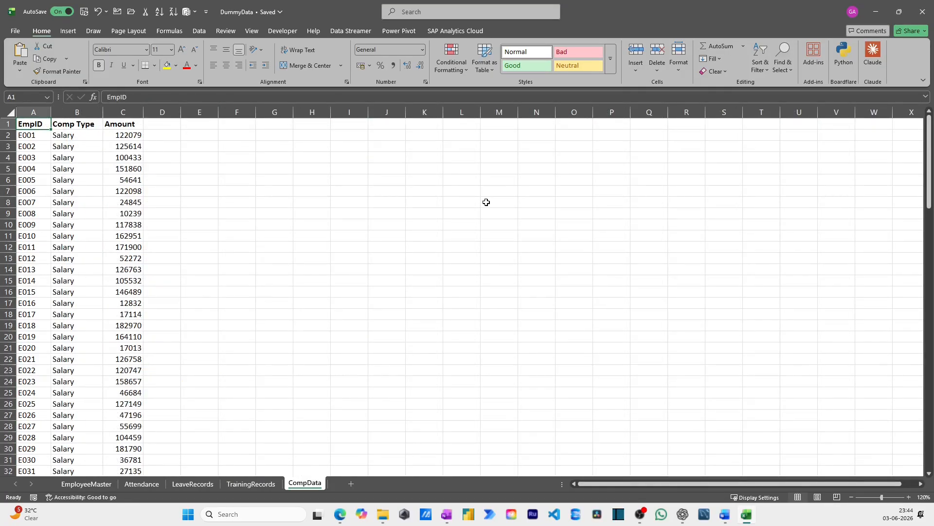
{"action": "key", "text": "ctrl+Page_Up"}
{"action": "key", "text": "ctrl+Page_Up"}
{"action": "key", "text": "ctrl+Page_Up"}
{"action": "key", "text": "ctrl+Page_Up"}
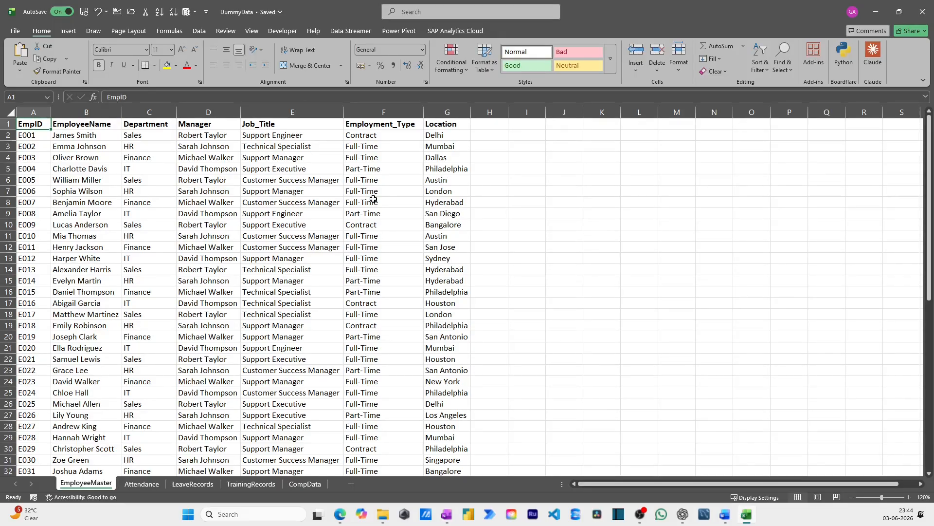
{"action": "key", "text": "ctrl+t"}
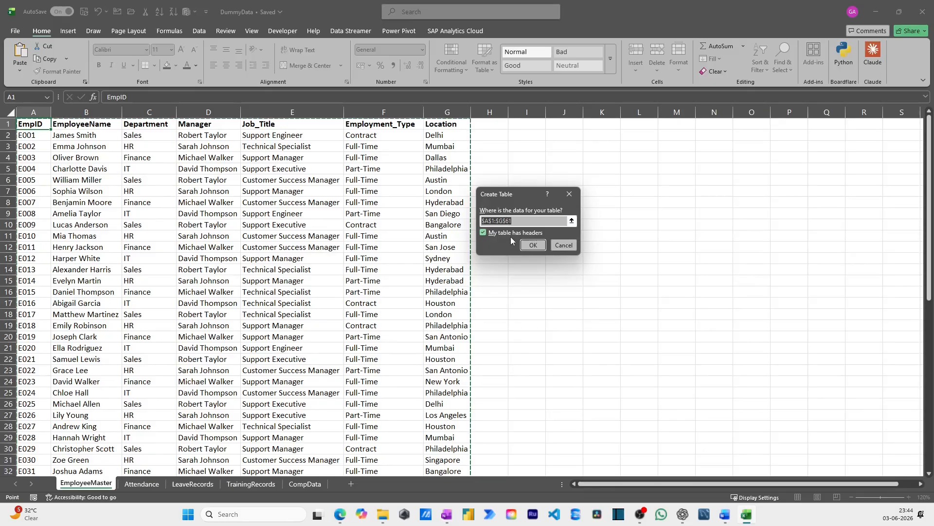
{"action": "left_click", "coordinate": [483, 233]}
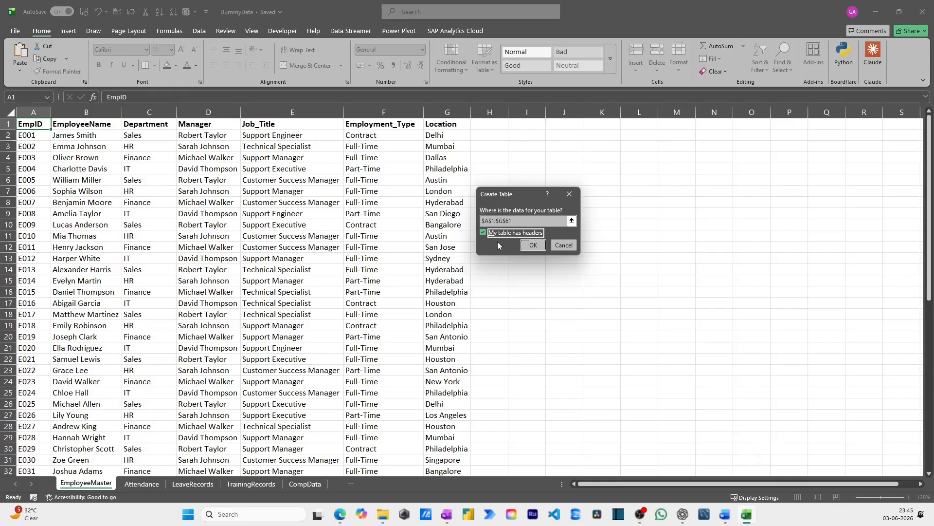
{"action": "left_click", "coordinate": [533, 244]}
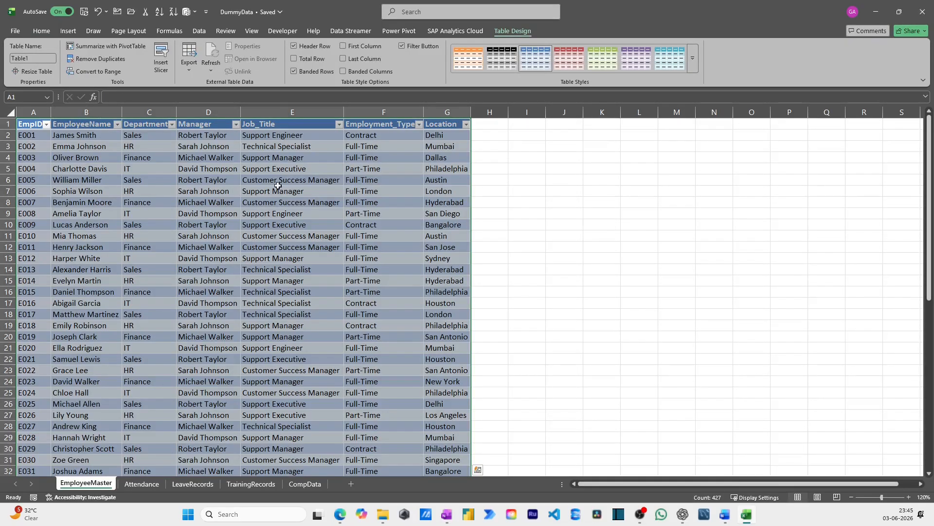
{"action": "left_click", "coordinate": [278, 181]}
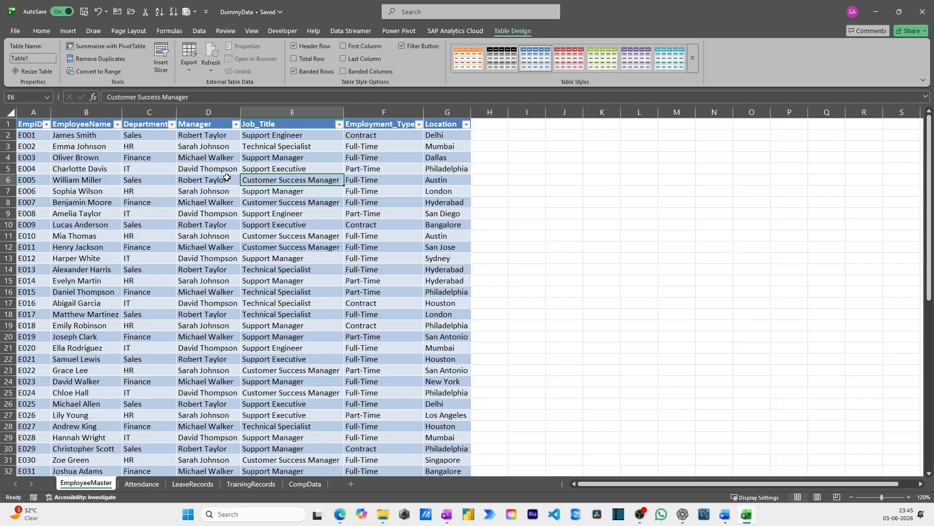
{"action": "key", "text": "Left"}
{"action": "key", "text": "Up"}
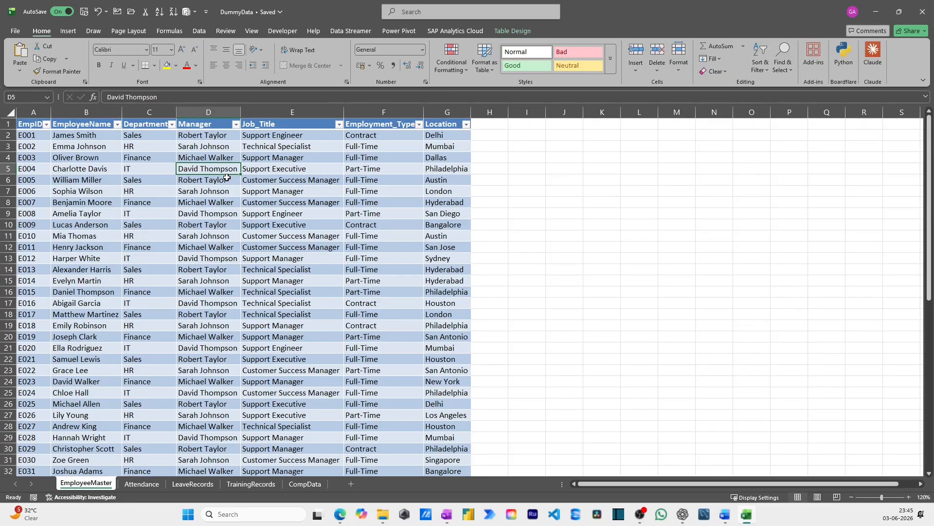
Convert the data on the Attendance and LeaveRecords sheets into tables with headers
{"action": "key", "text": "ctrl+Page_Down"}
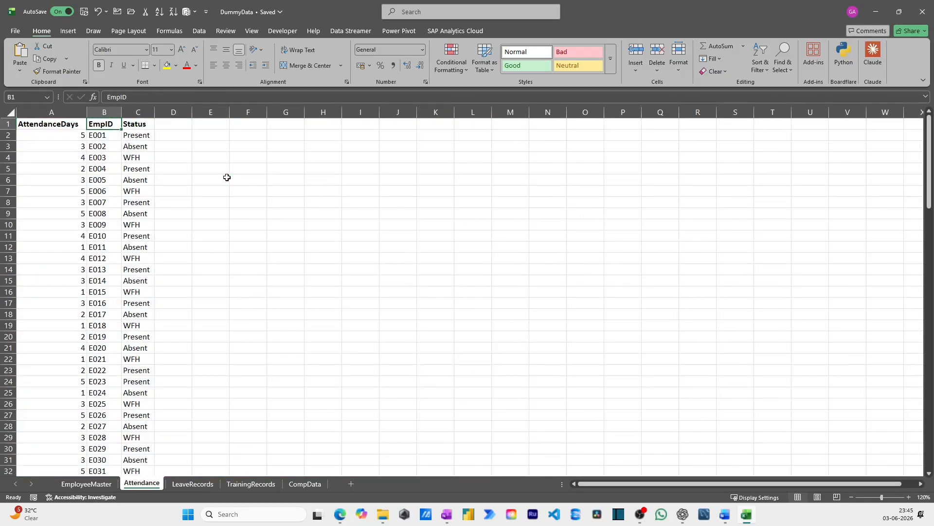
{"action": "key", "text": "ctrl+t"}
{"action": "key", "text": "ctrl+Page_Down"}
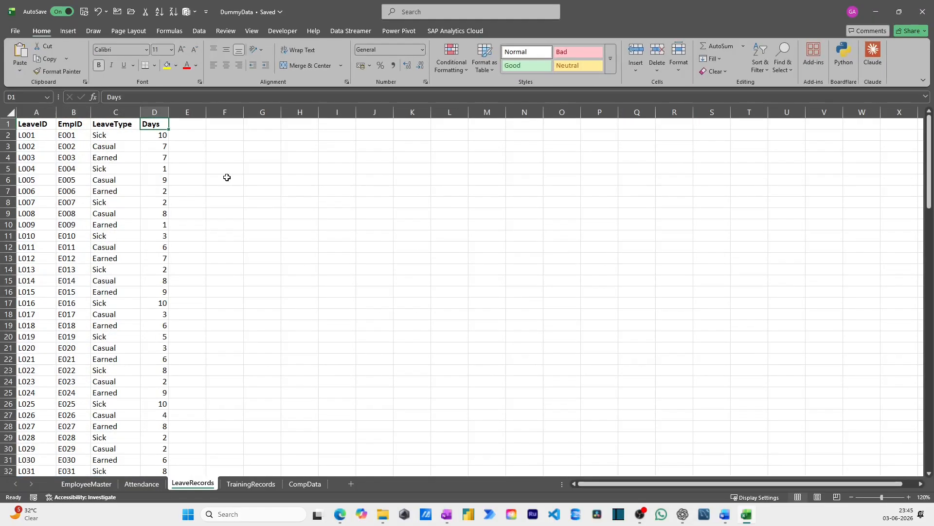
{"action": "key", "text": "ctrl+t"}
{"action": "key", "text": "Return"}
Convert the data on the TrainingRecords and CompData sheets into tables with headers
{"action": "key", "text": "ctrl+Page_Down"}
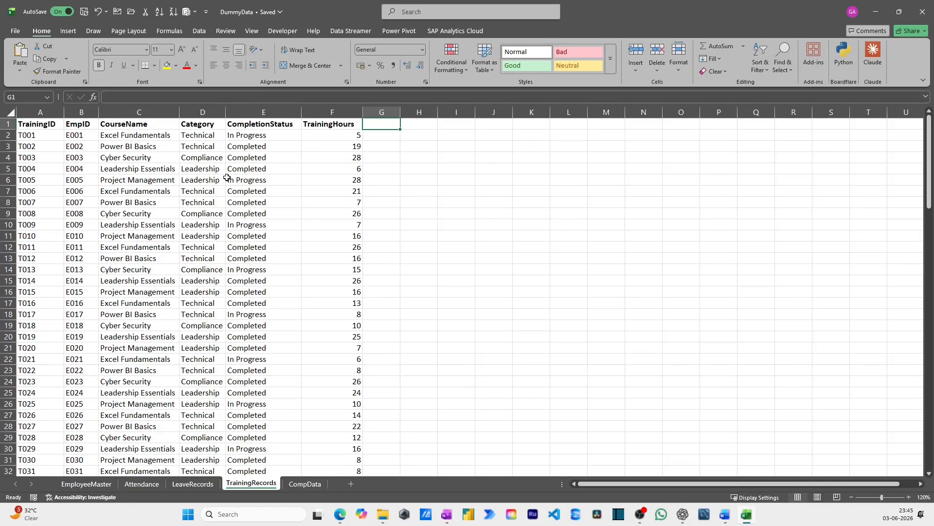
{"action": "key", "text": "ctrl+t"}
{"action": "key", "text": "Return"}
{"action": "key", "text": "ctrl+Page_Down"}
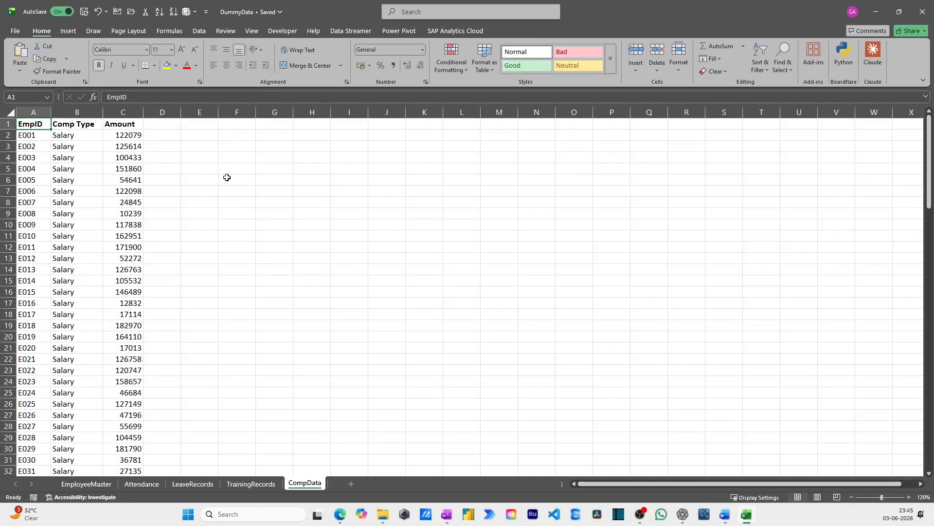
{"action": "key", "text": "ctrl+t"}
{"action": "key", "text": "Return"}
Rename the table on the EmployeeMaster sheet to EmployeeMaster, reusing the sheet's name
{"action": "key", "text": "ctrl+Page_Up"}
{"action": "key", "text": "ctrl+Page_Up"}
{"action": "key", "text": "ctrl+Page_Up"}
{"action": "key", "text": "ctrl+Page_Up"}
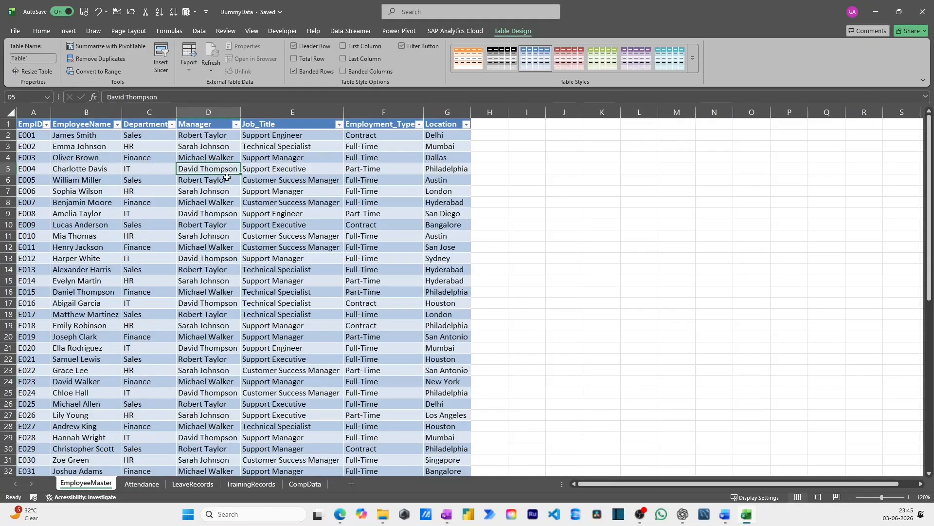
{"action": "left_click", "coordinate": [232, 213]}
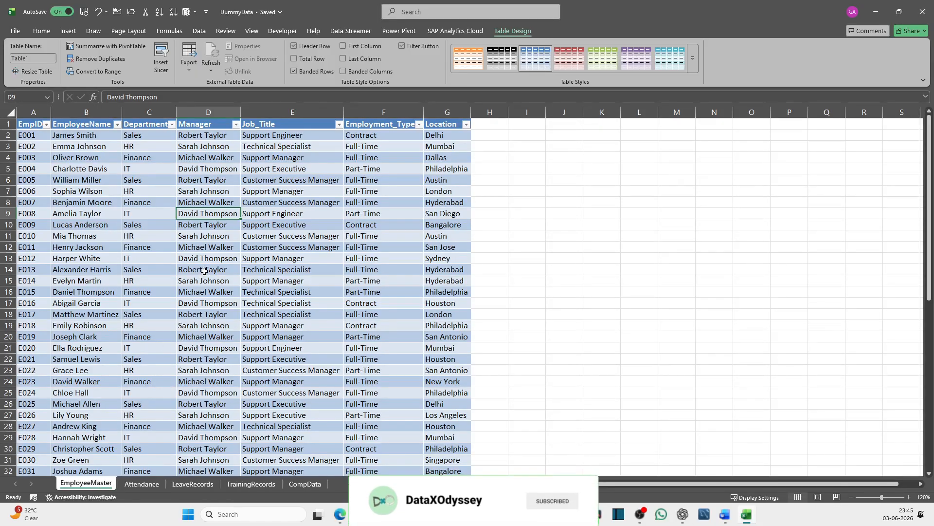
{"action": "double_click", "coordinate": [108, 482]}
{"action": "left_click", "coordinate": [244, 284]}
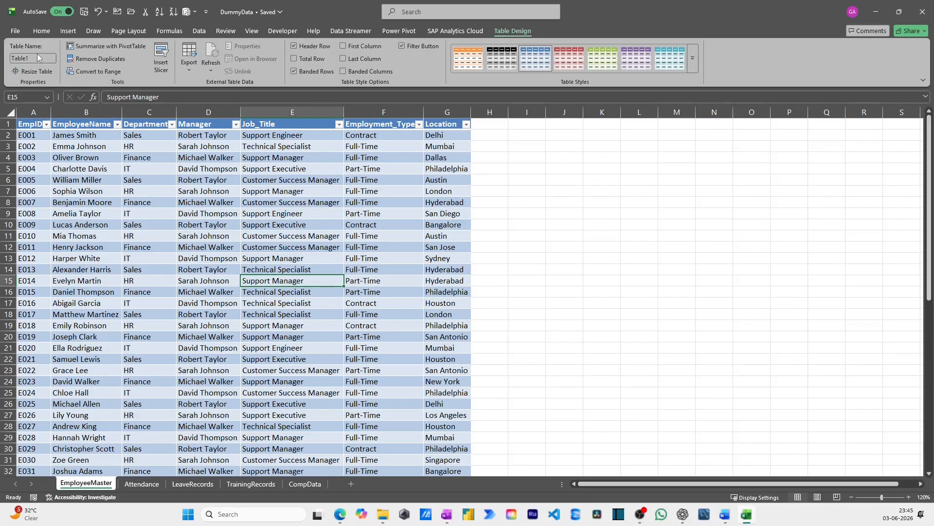
{"action": "left_click", "coordinate": [15, 59]}
{"action": "left_click_drag", "start_coordinate": [41, 59], "coordinate": [11, 59]}
{"action": "key", "text": "ctrl+v"}
{"action": "key", "text": "Return"}
{"action": "left_click", "coordinate": [126, 224]}
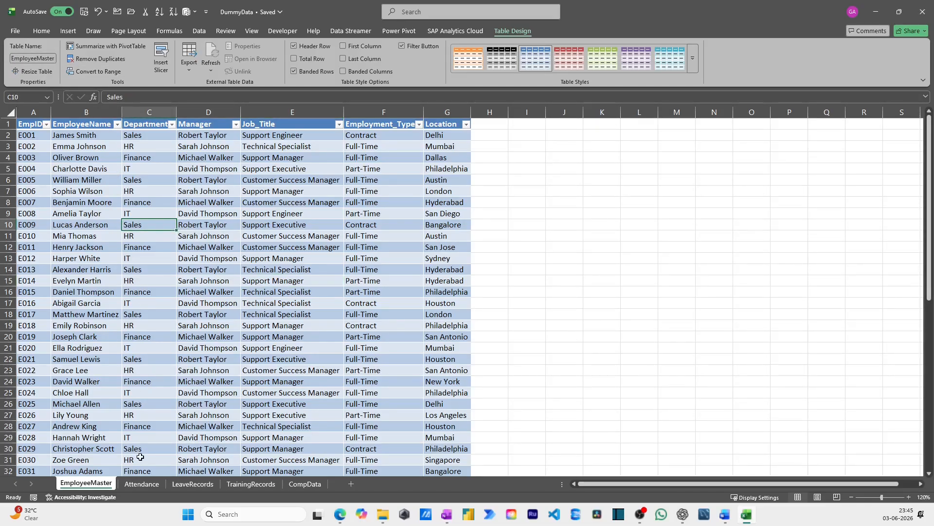
Rename the table on the Attendance sheet to Attendance
{"action": "left_click", "coordinate": [141, 484]}
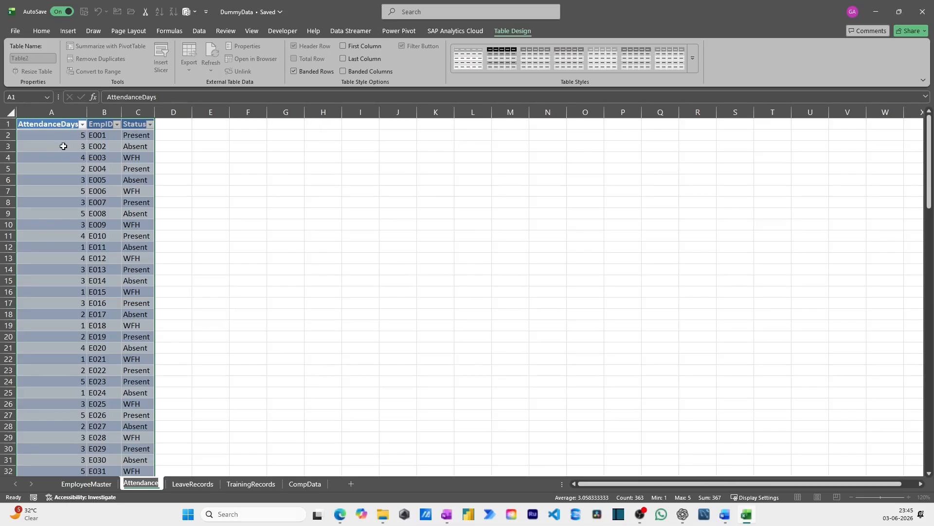
{"action": "left_click", "coordinate": [80, 192]}
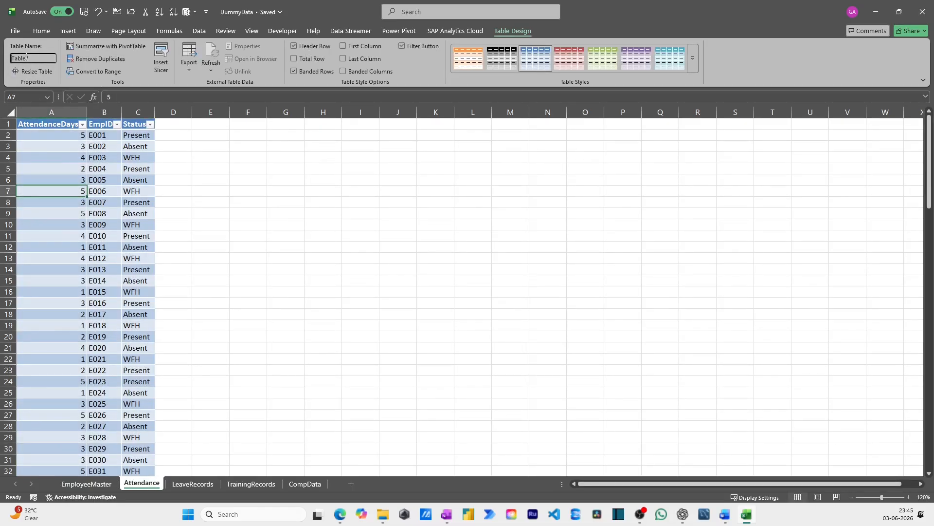
{"action": "left_click_drag", "start_coordinate": [34, 59], "coordinate": [8, 59]}
{"action": "type", "text": "Attendance"}
{"action": "key", "text": "Return"}
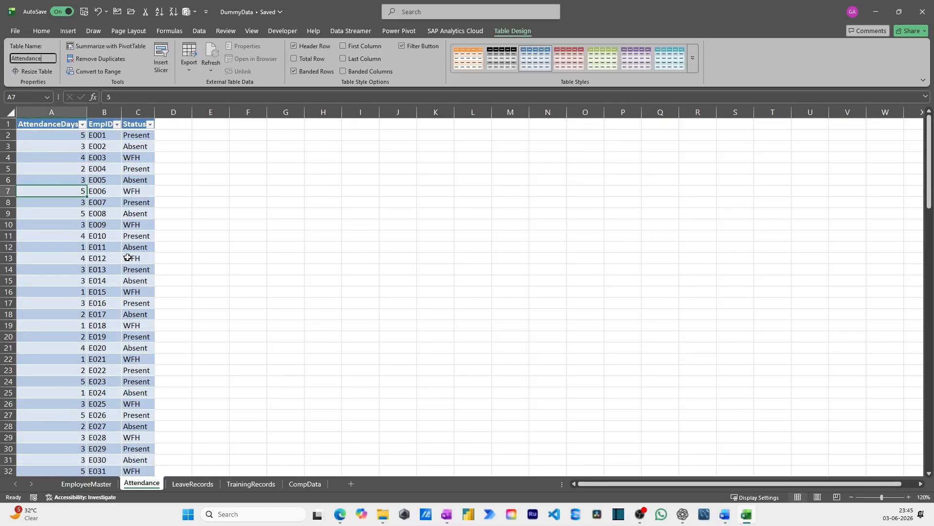
{"action": "left_click", "coordinate": [158, 371]}
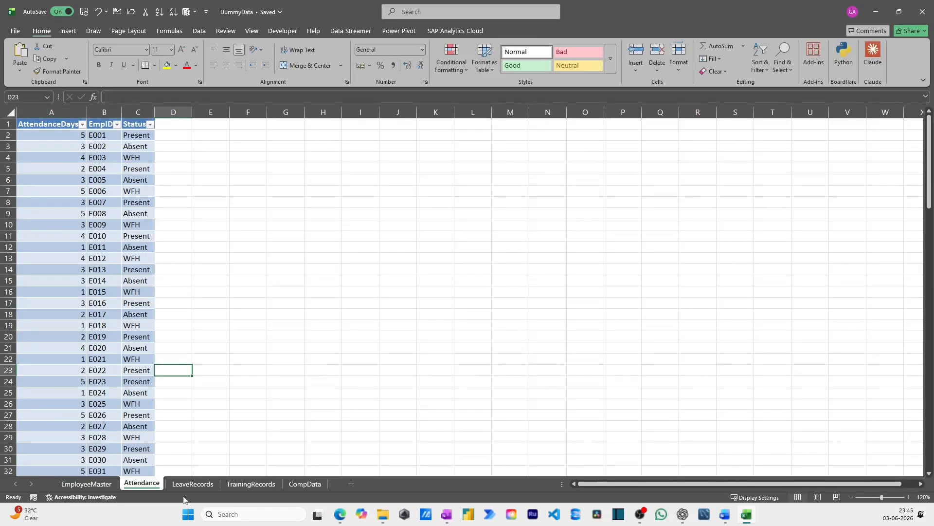
Rename the table on the LeaveRecords sheet to LeaveRecords
{"action": "left_click", "coordinate": [193, 484]}
{"action": "left_click", "coordinate": [95, 226]}
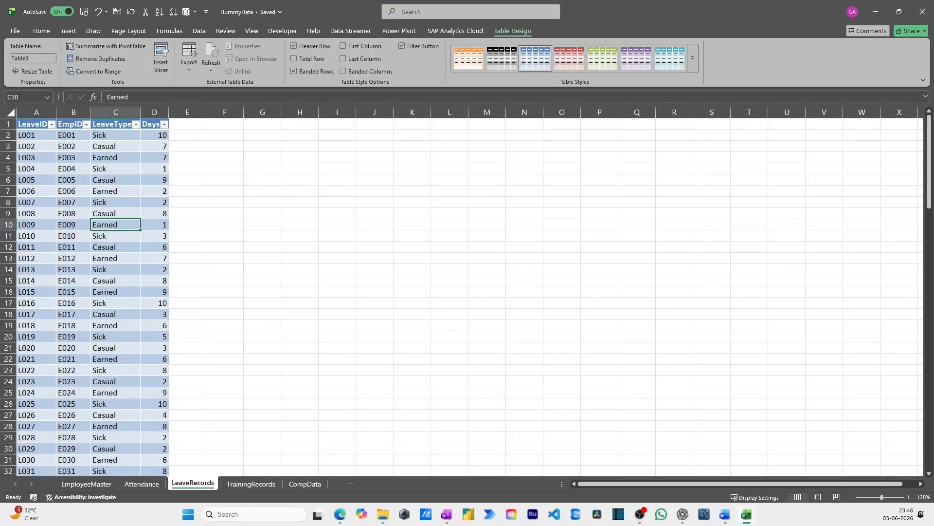
{"action": "left_click_drag", "start_coordinate": [37, 59], "coordinate": [8, 58]}
{"action": "type", "text": "LeaveRecords"}
{"action": "left_click", "coordinate": [63, 180]}
Rename the table on the TrainingRecords sheet to TrainingRecords
{"action": "left_click", "coordinate": [242, 482]}
{"action": "left_click", "coordinate": [138, 269]}
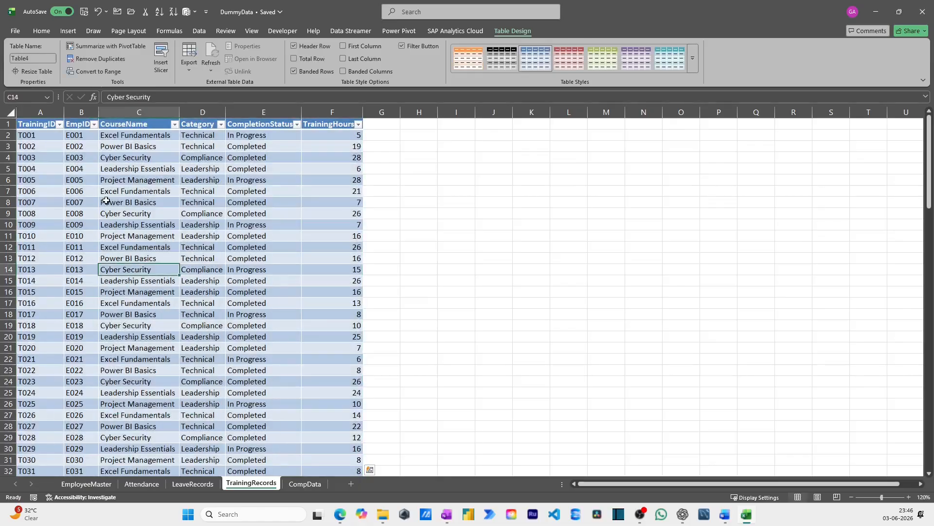
{"action": "left_click", "coordinate": [39, 54]}
{"action": "left_click", "coordinate": [163, 304]}
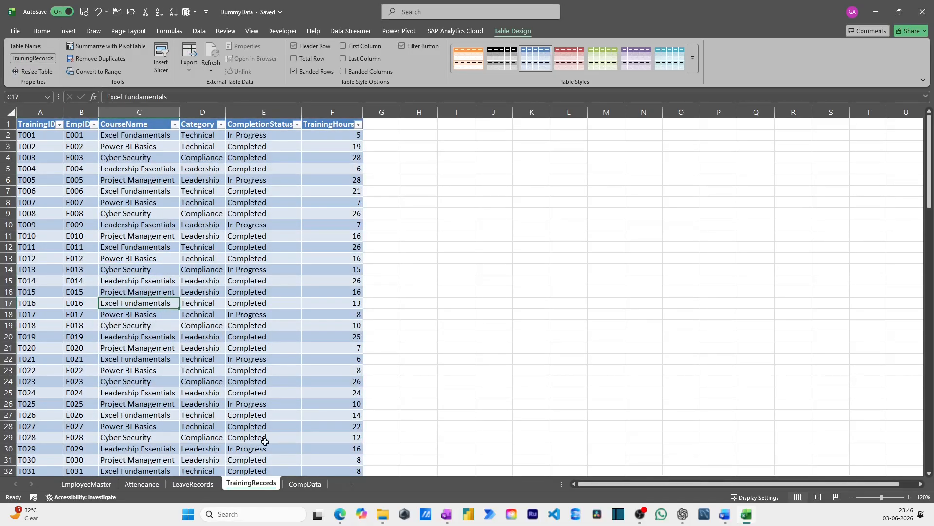
Rename the table on the CompData sheet to CompData
{"action": "left_click", "coordinate": [290, 483]}
{"action": "left_click", "coordinate": [80, 159]}
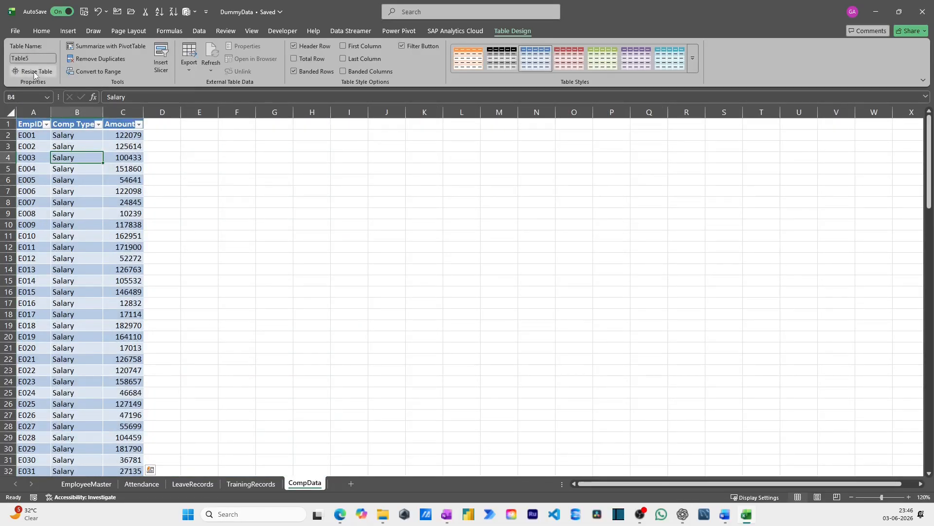
{"action": "left_click", "coordinate": [35, 59]}
{"action": "key", "text": "ctrl+v"}
{"action": "left_click", "coordinate": [111, 305]}
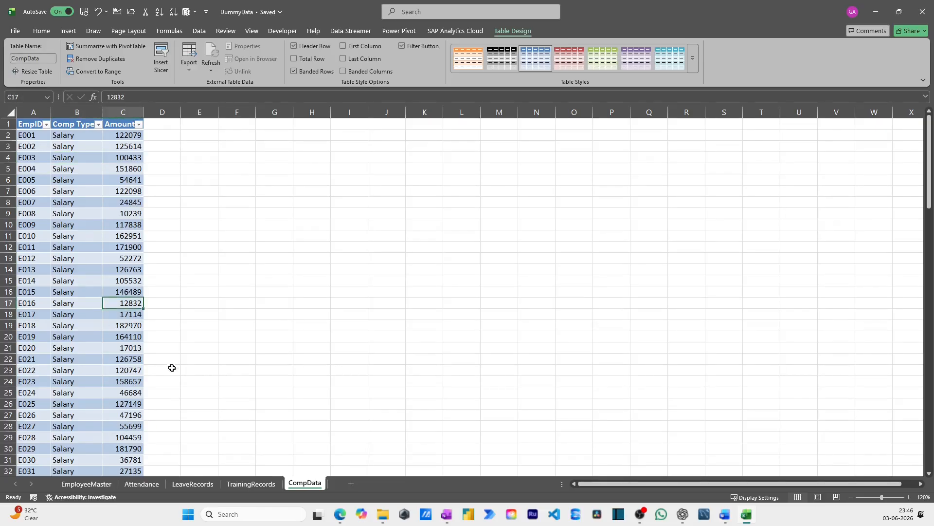
Return to the EmployeeMaster table and check in the COM add-ins whether Microsoft Power Pivot for Excel is enabled
{"action": "left_click", "coordinate": [99, 484]}
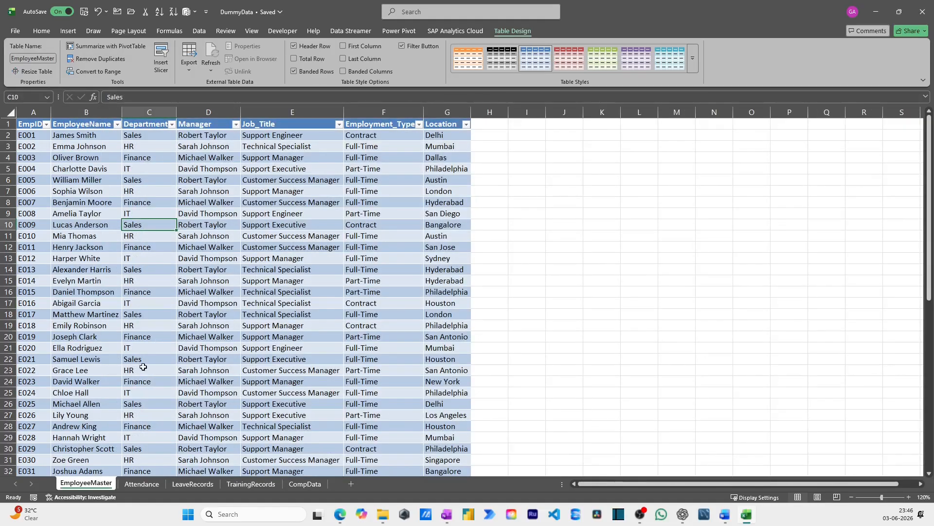
{"action": "left_click", "coordinate": [89, 188]}
{"action": "left_click", "coordinate": [399, 32]}
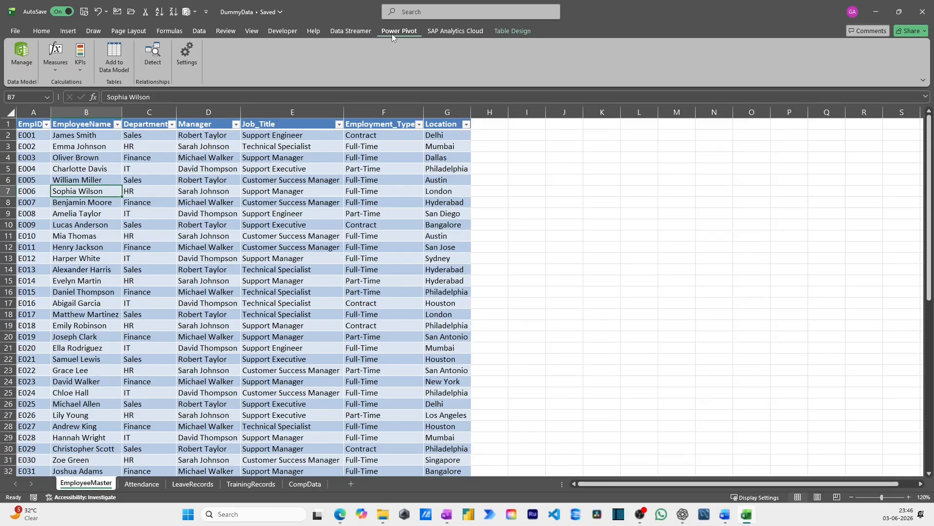
{"action": "left_click", "coordinate": [290, 30]}
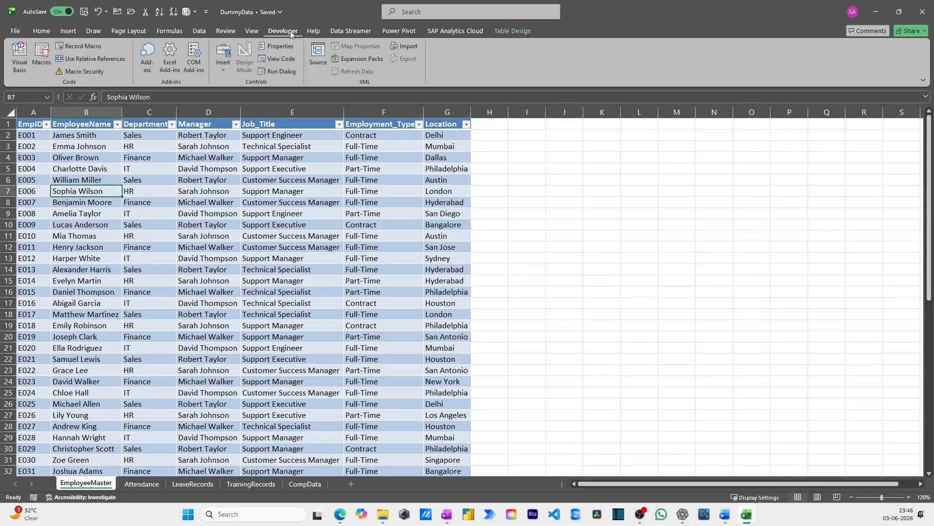
{"action": "left_click", "coordinate": [193, 63]}
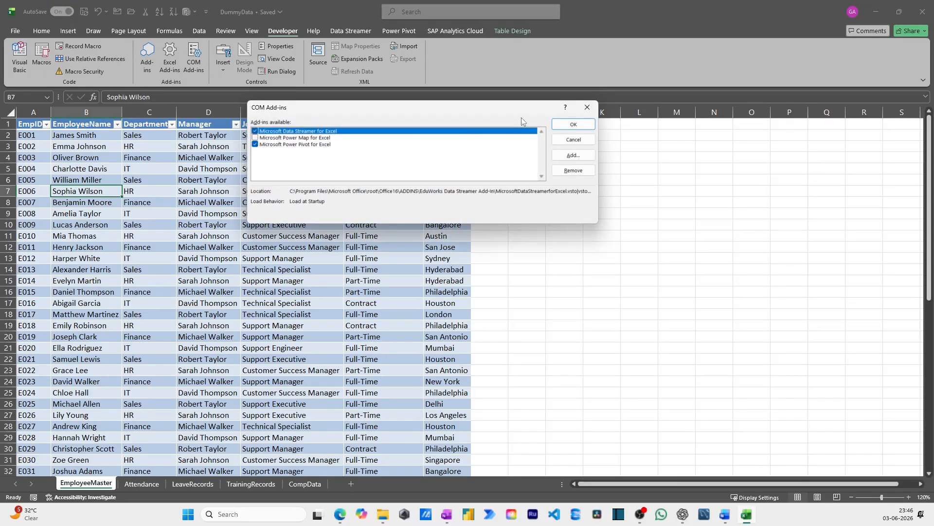
{"action": "left_click", "coordinate": [588, 122]}
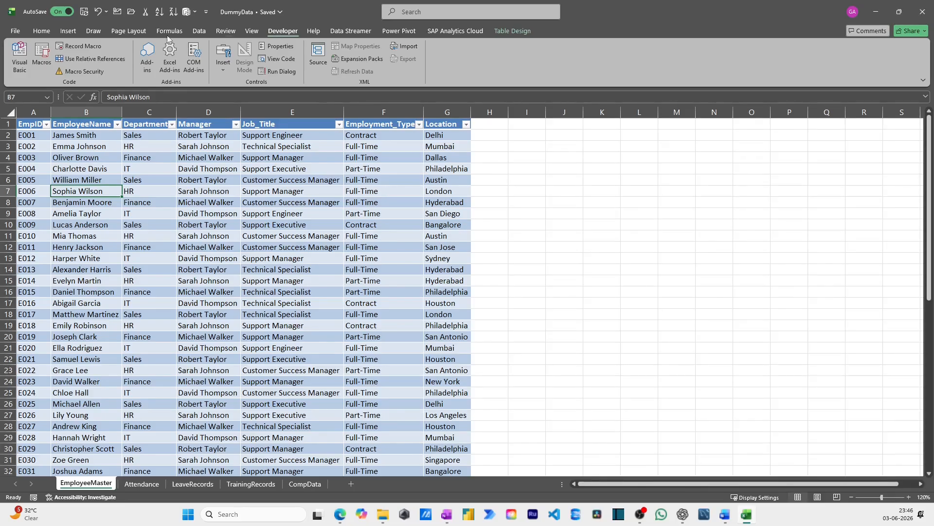
Turn the Developer entry off and back on in the ribbon customization options, then accept the options
{"action": "left_click", "coordinate": [21, 31]}
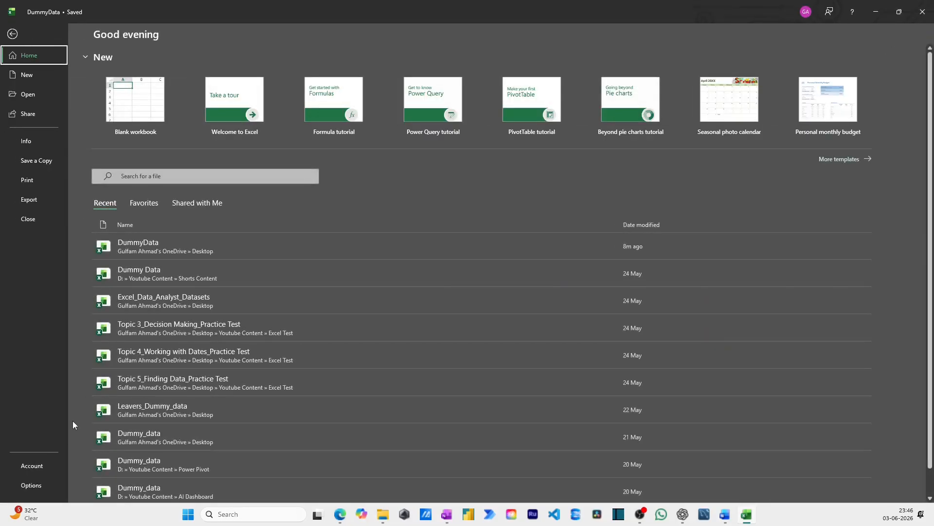
{"action": "left_click", "coordinate": [39, 487]}
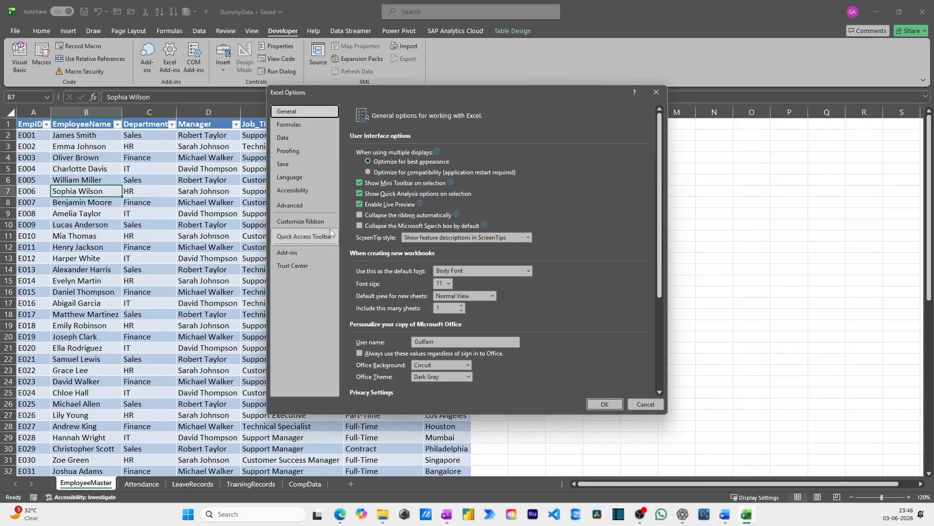
{"action": "left_click", "coordinate": [314, 224]}
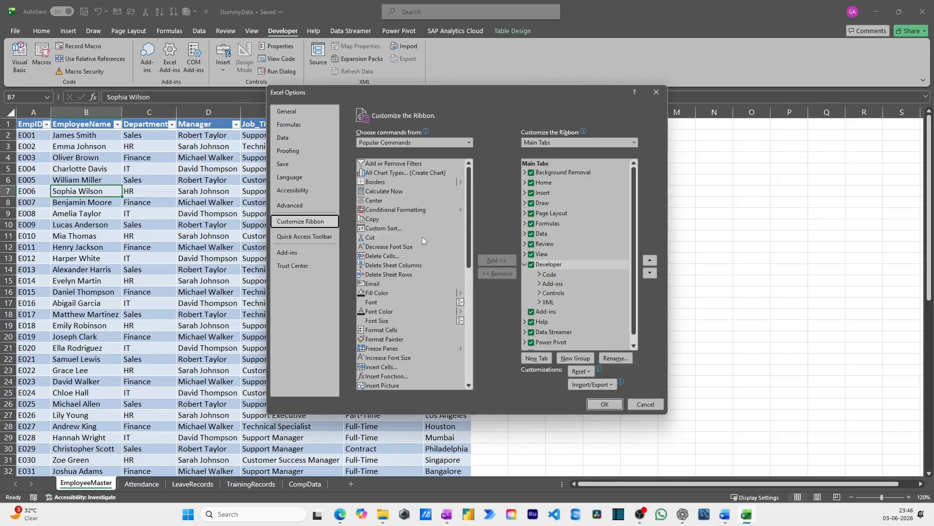
{"action": "left_click", "coordinate": [530, 265]}
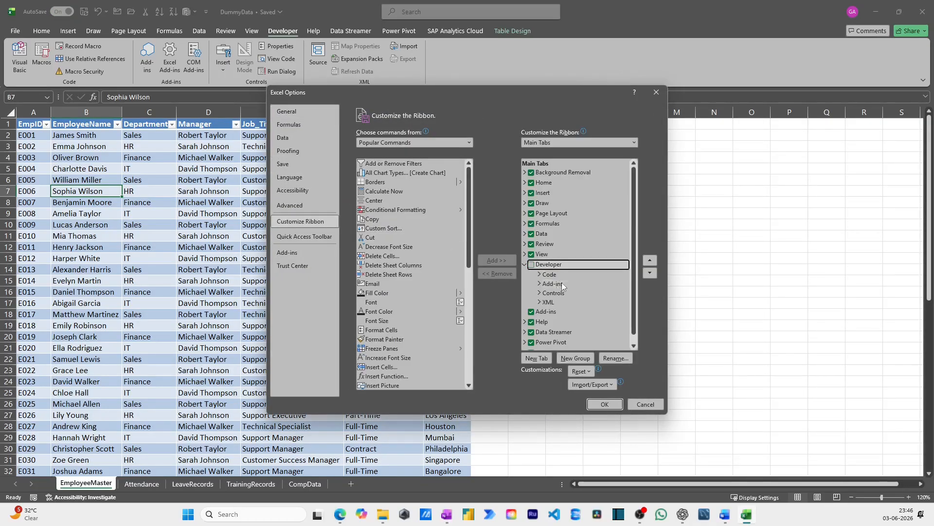
{"action": "left_click", "coordinate": [531, 264]}
{"action": "left_click", "coordinate": [604, 405]}
Add the EmployeeMaster table and the other employee tables to the Power Pivot data model
{"action": "left_click", "coordinate": [399, 30]}
{"action": "left_click", "coordinate": [247, 183]}
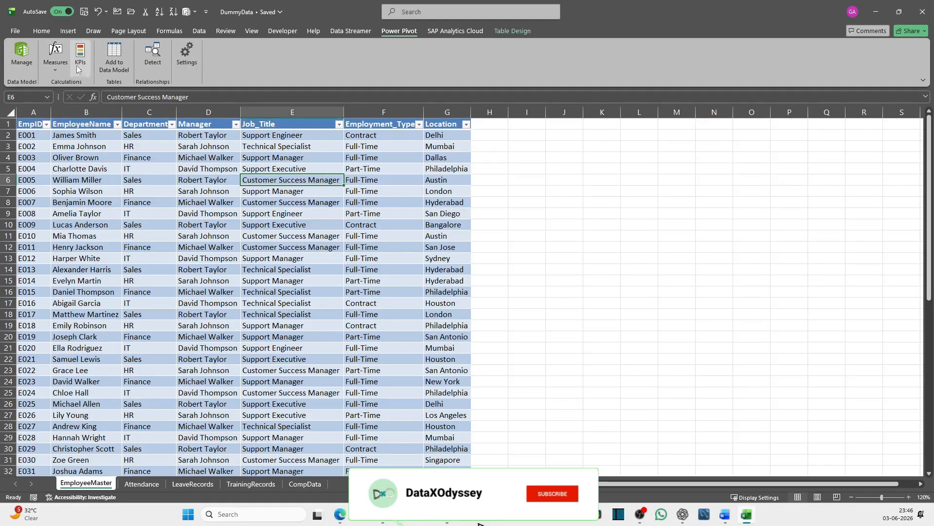
{"action": "left_click", "coordinate": [169, 148]}
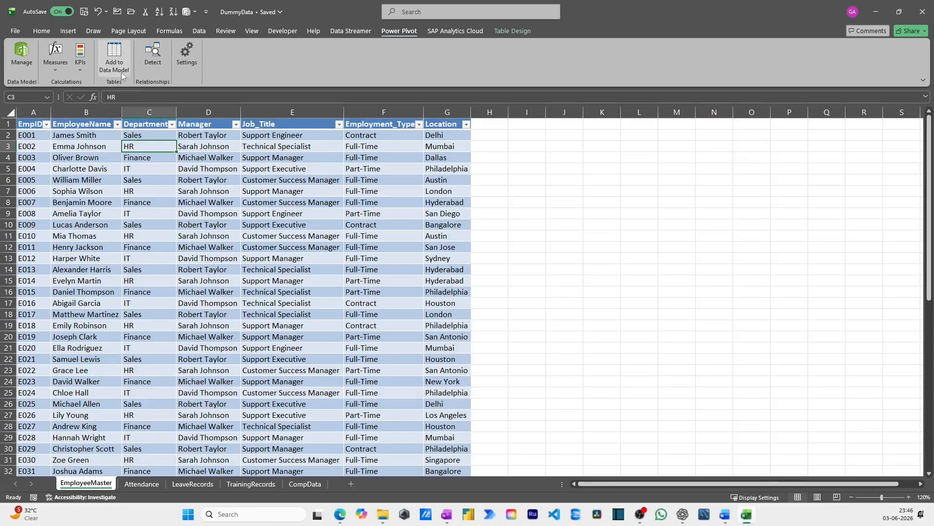
{"action": "left_click", "coordinate": [114, 56]}
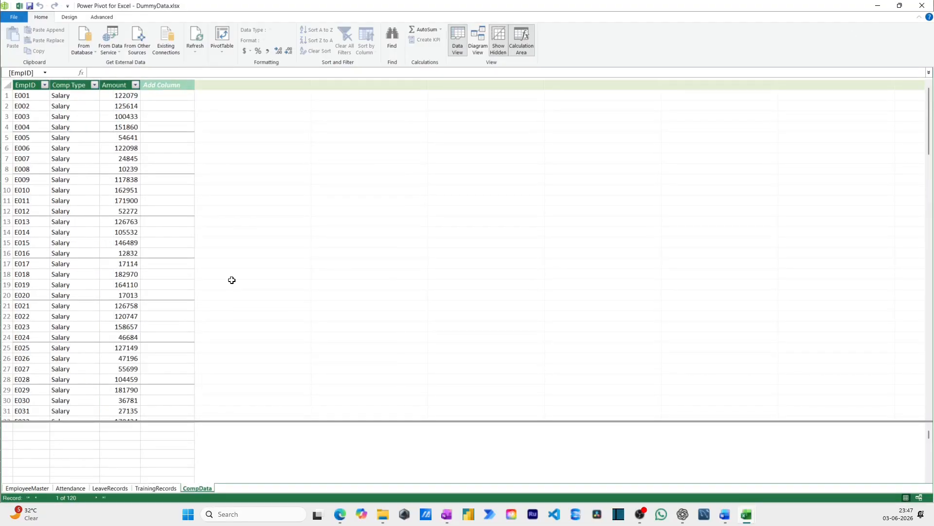
Show the data model as a diagram and arrange Attendance, LeaveRecords, TrainingRecords and CompData in a row beneath EmployeeMaster
{"action": "left_click", "coordinate": [478, 49]}
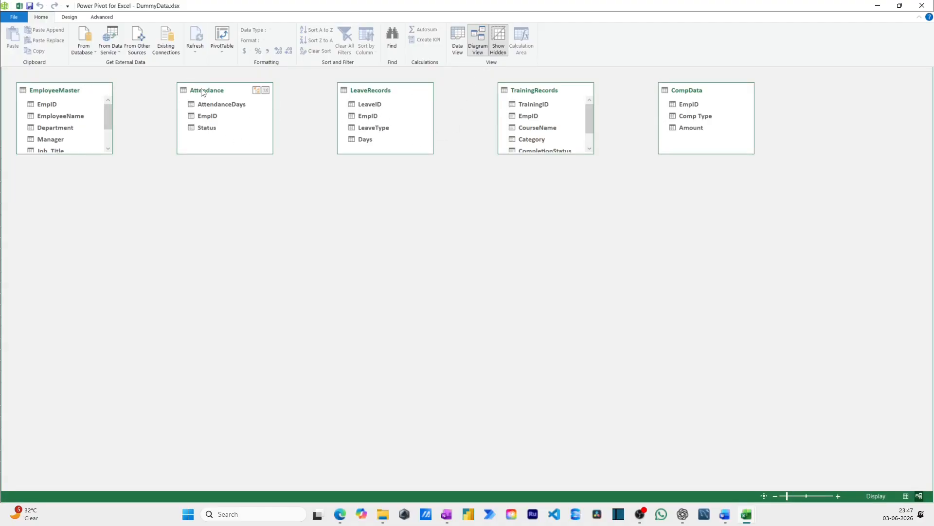
{"action": "left_click_drag", "start_coordinate": [204, 91], "coordinate": [176, 242]}
{"action": "left_click_drag", "start_coordinate": [369, 97], "coordinate": [324, 250]}
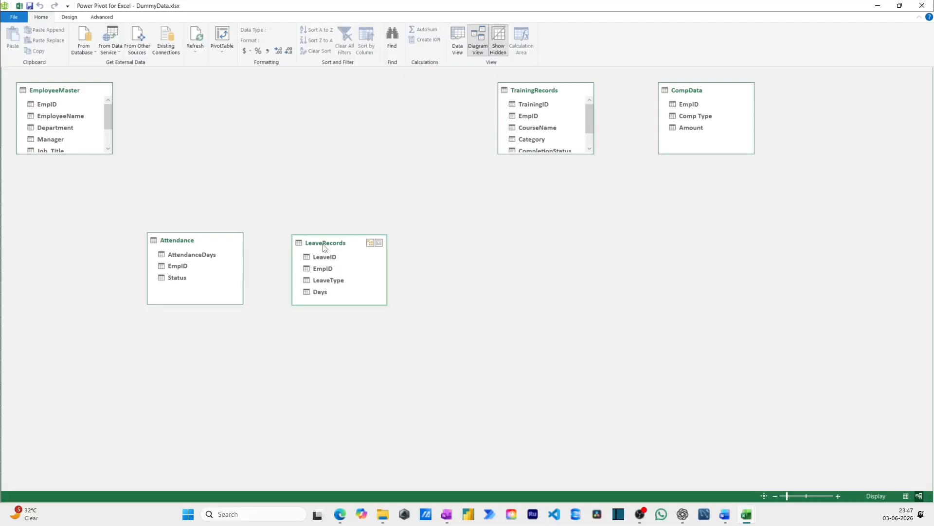
{"action": "left_click_drag", "start_coordinate": [525, 99], "coordinate": [475, 253]}
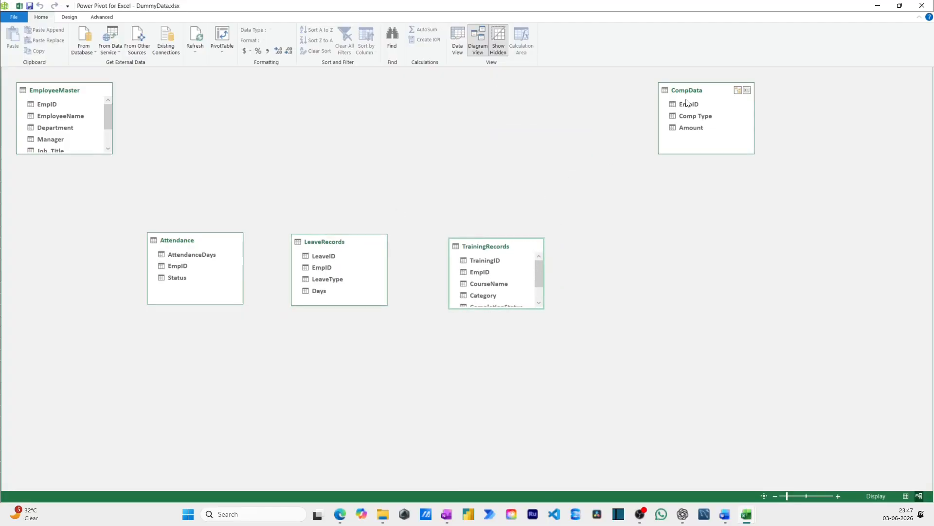
{"action": "left_click_drag", "start_coordinate": [689, 91], "coordinate": [640, 269]}
{"action": "left_click_drag", "start_coordinate": [76, 94], "coordinate": [399, 116]}
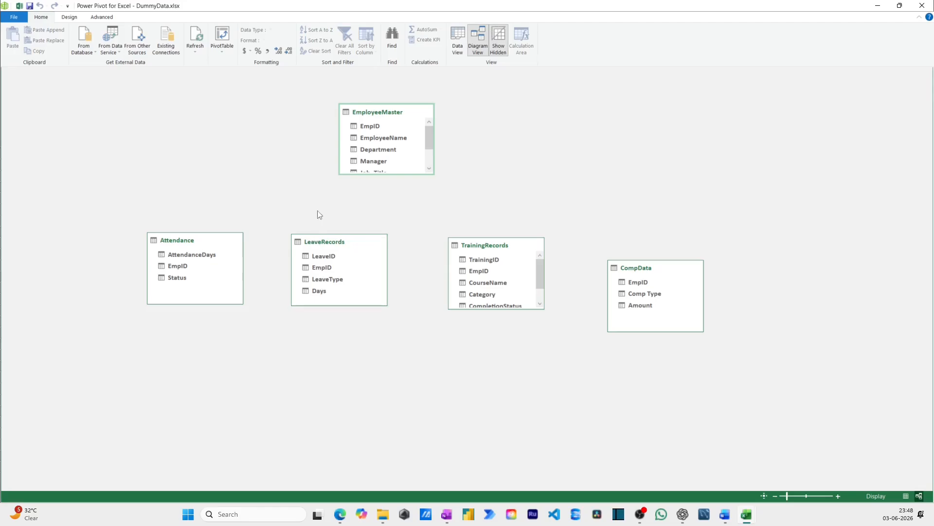
Create a relationship from EmpID in EmployeeMaster to EmpID in Attendance
{"action": "left_click", "coordinate": [374, 128]}
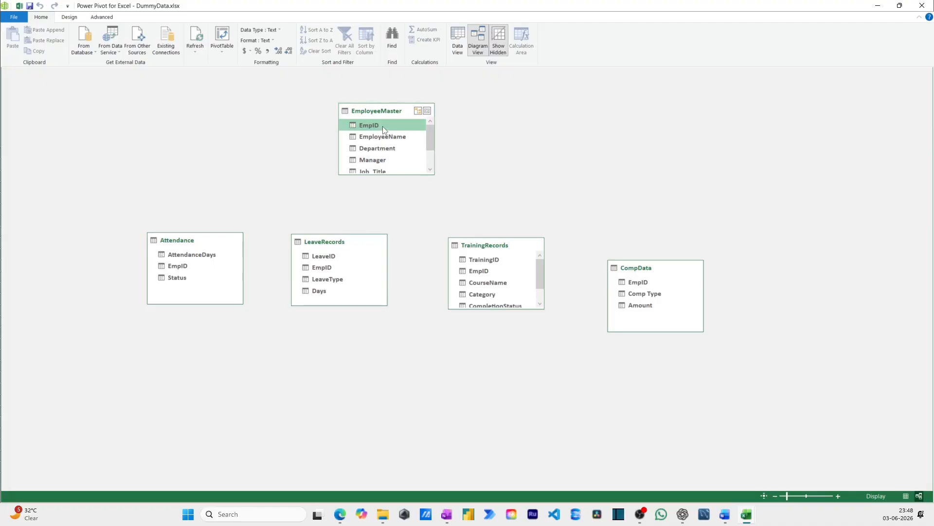
{"action": "left_click_drag", "start_coordinate": [382, 127], "coordinate": [186, 270]}
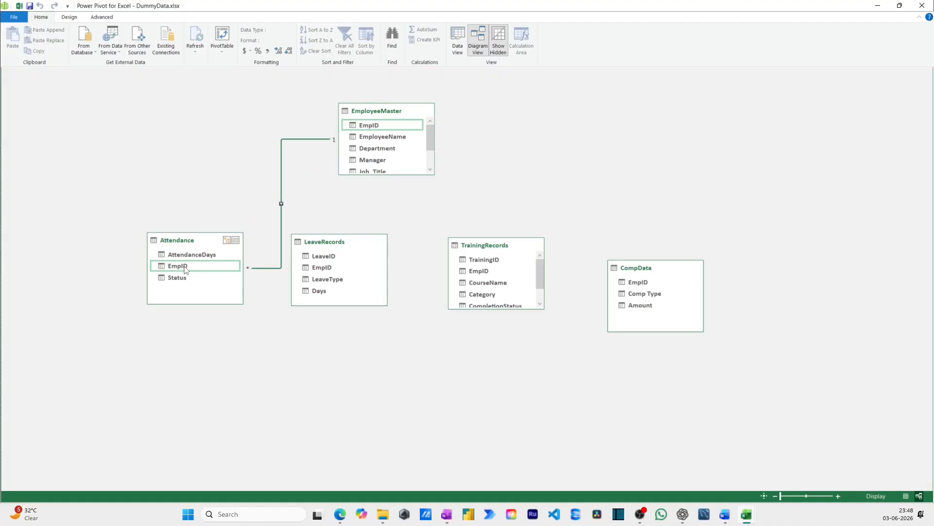
Examine the tables and columns in the settings of the EmployeeMaster–Attendance relationship, plus the commands available for that relationship
{"action": "right_click", "coordinate": [283, 205]}
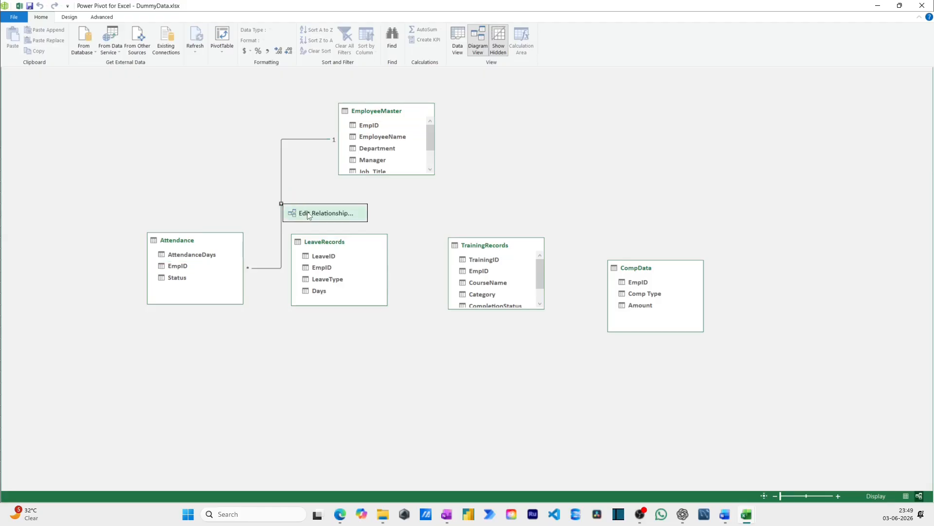
{"action": "left_click", "coordinate": [321, 213]}
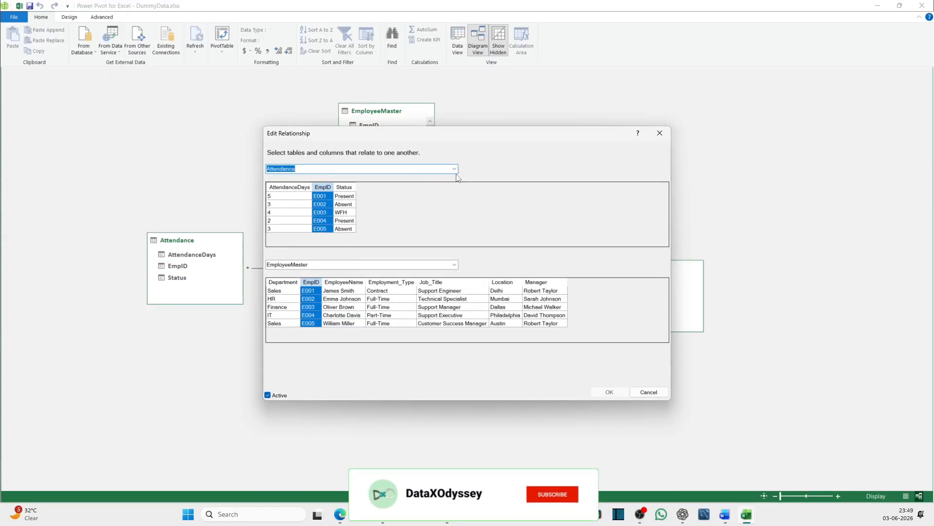
{"action": "left_click", "coordinate": [455, 169]}
{"action": "left_click", "coordinate": [494, 168]}
{"action": "left_click", "coordinate": [454, 265]}
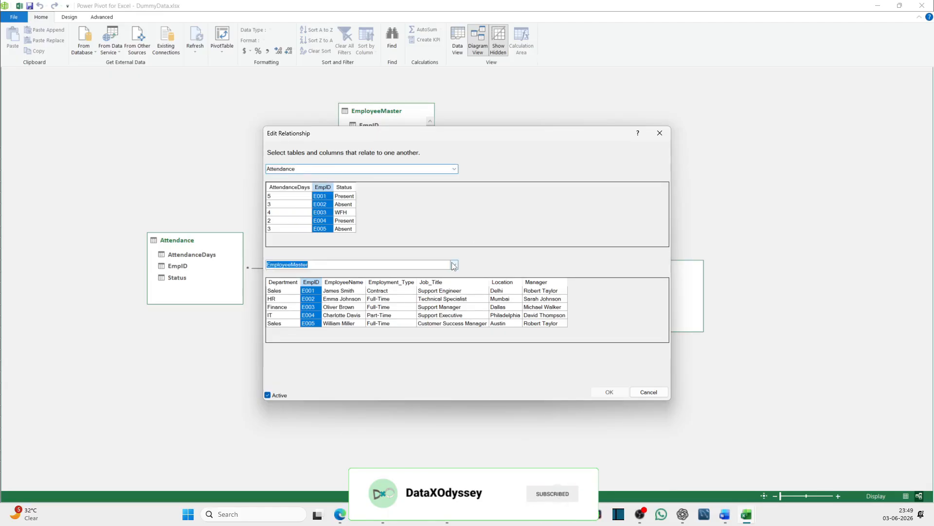
{"action": "left_click", "coordinate": [642, 390]}
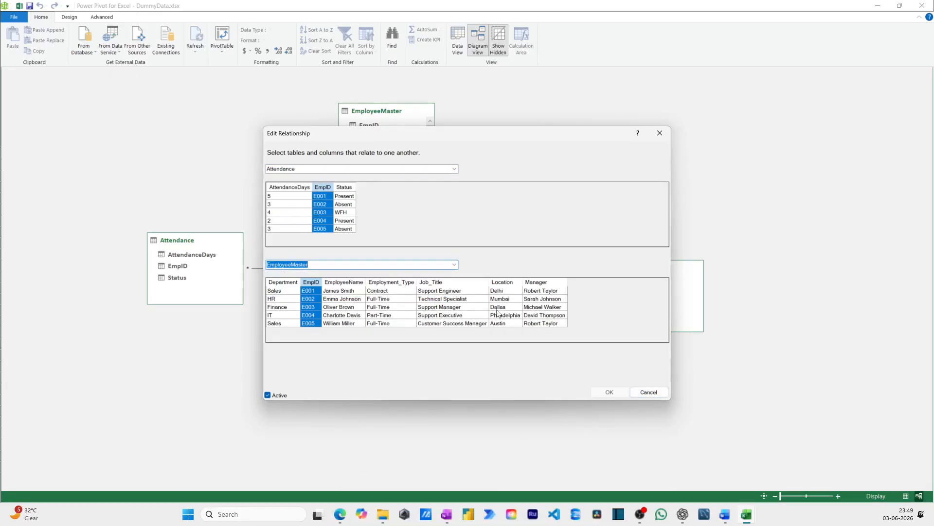
{"action": "left_click", "coordinate": [647, 395]}
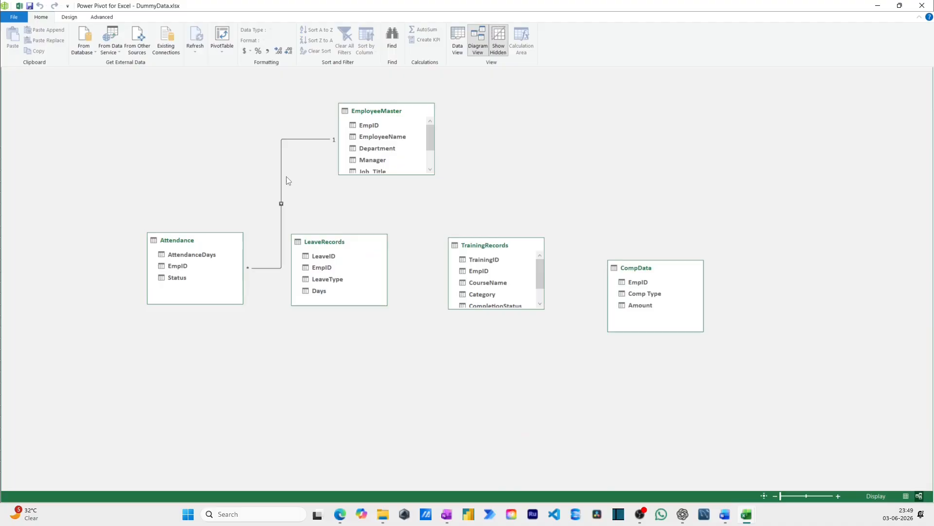
{"action": "right_click", "coordinate": [281, 176]}
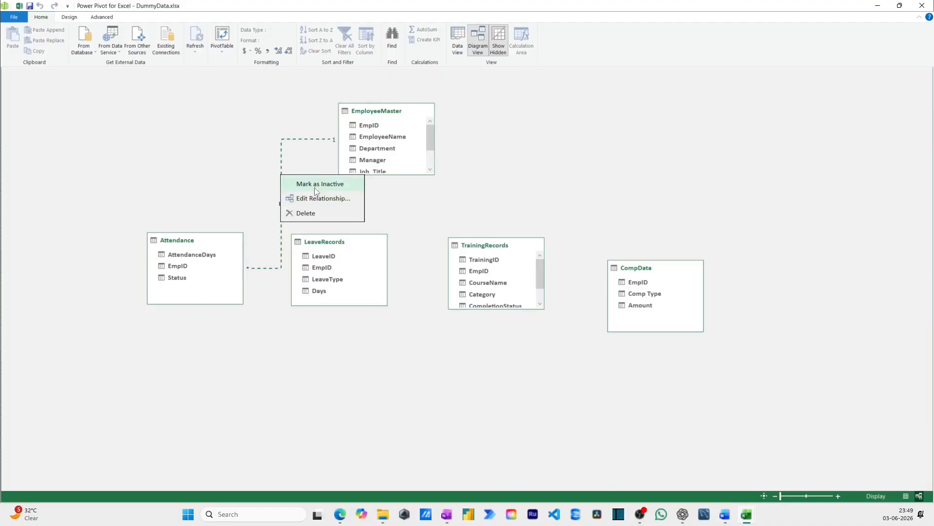
{"action": "left_click", "coordinate": [381, 207]}
Relate EmpID in EmployeeMaster to EmpID in LeaveRecords, TrainingRecords and CompData, then close the data model window
{"action": "left_click", "coordinate": [376, 128]}
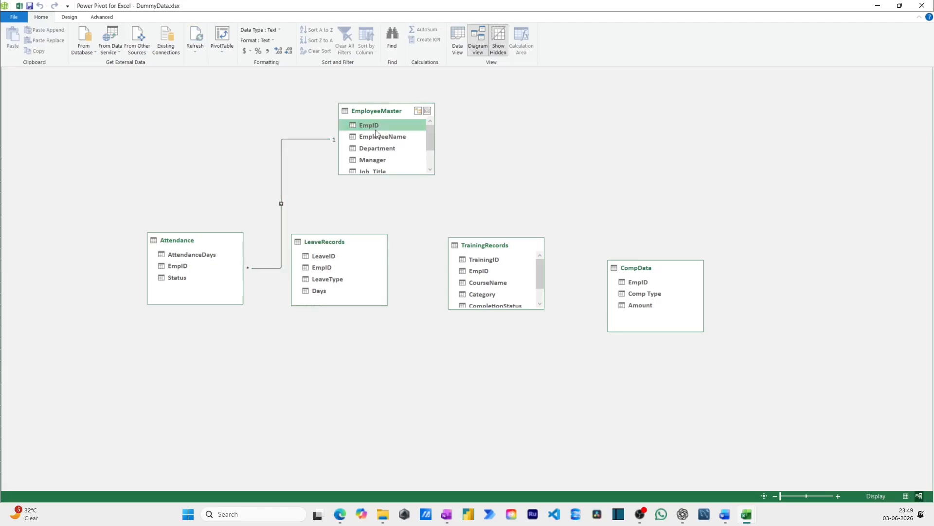
{"action": "left_click_drag", "start_coordinate": [376, 127], "coordinate": [327, 267]}
{"action": "left_click_drag", "start_coordinate": [382, 123], "coordinate": [473, 275]}
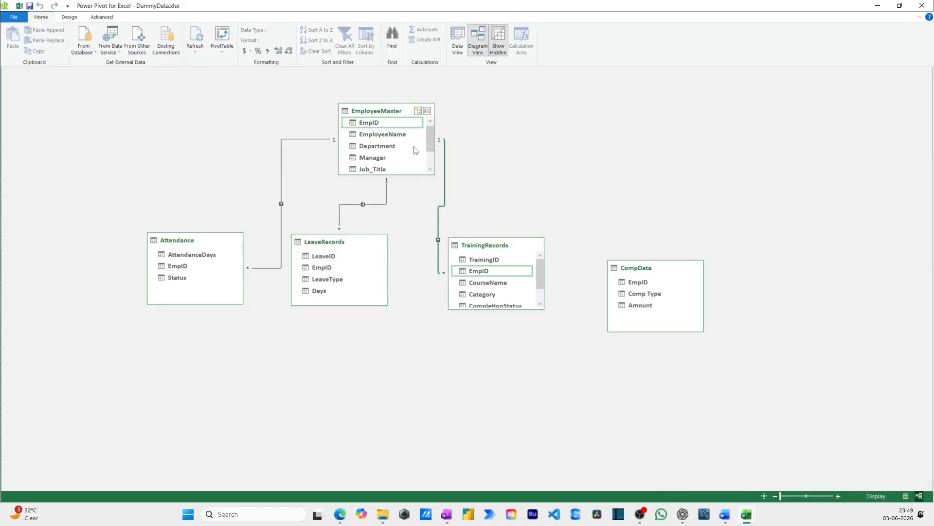
{"action": "left_click", "coordinate": [403, 127]}
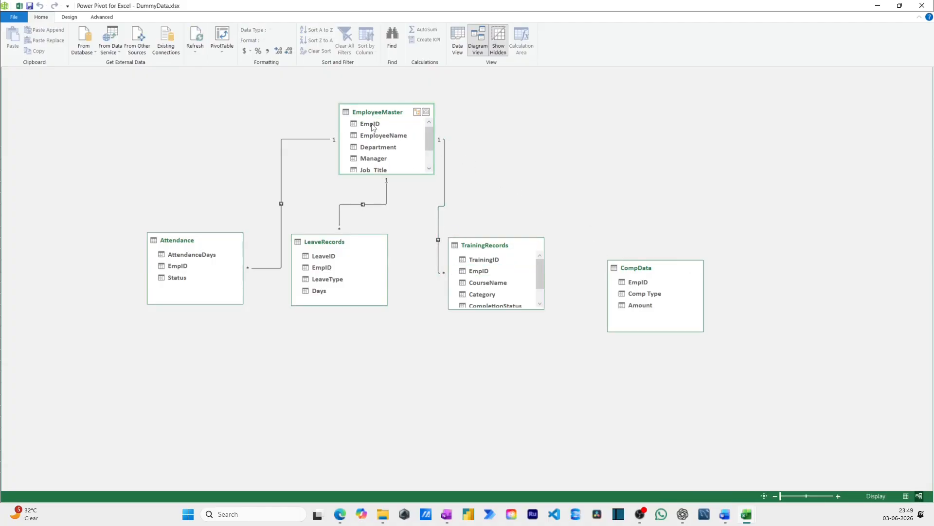
{"action": "left_click_drag", "start_coordinate": [372, 124], "coordinate": [653, 282]}
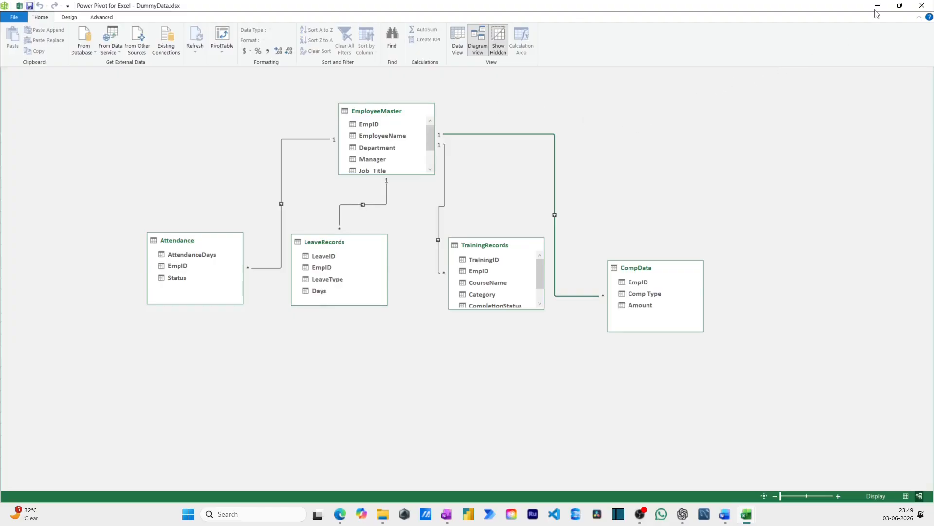
{"action": "left_click", "coordinate": [922, 6]}
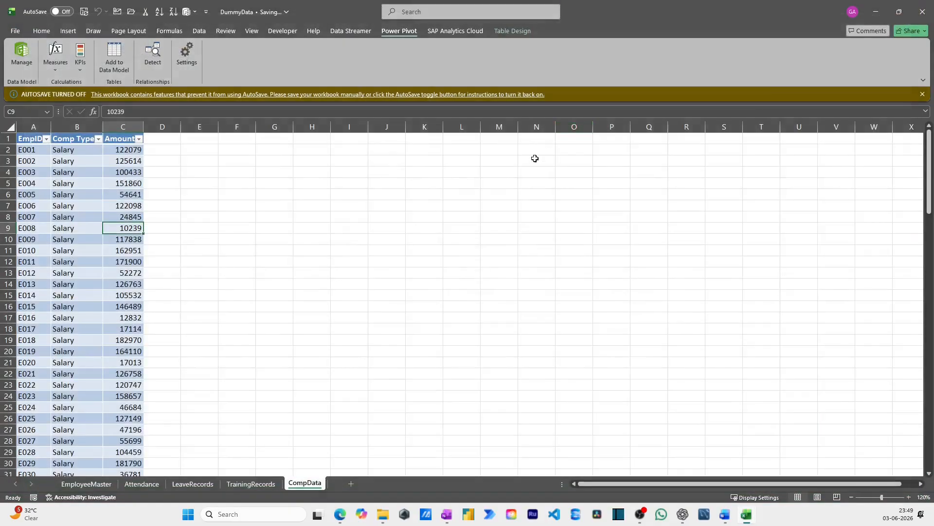
Add a new worksheet and insert a PivotTable from the data model at cell C3 of that existing sheet
{"action": "left_click", "coordinate": [435, 201]}
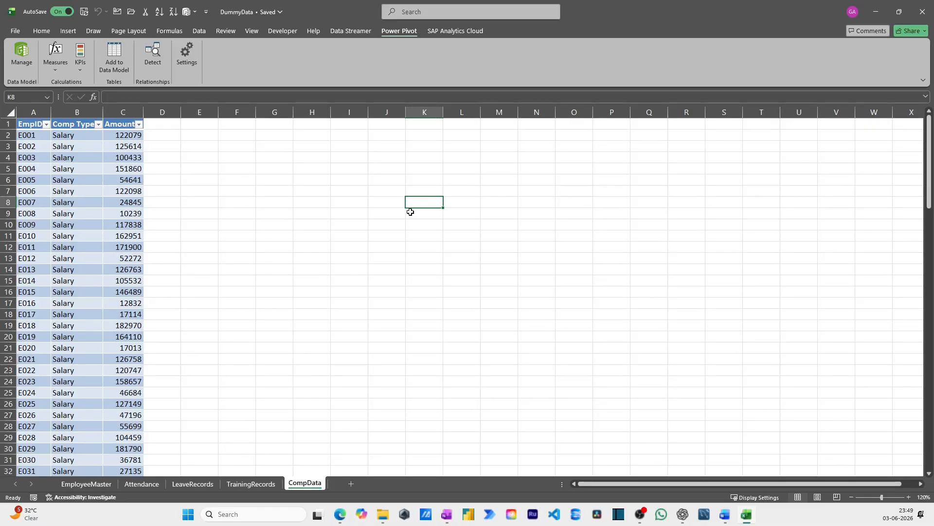
{"action": "left_click", "coordinate": [250, 179]}
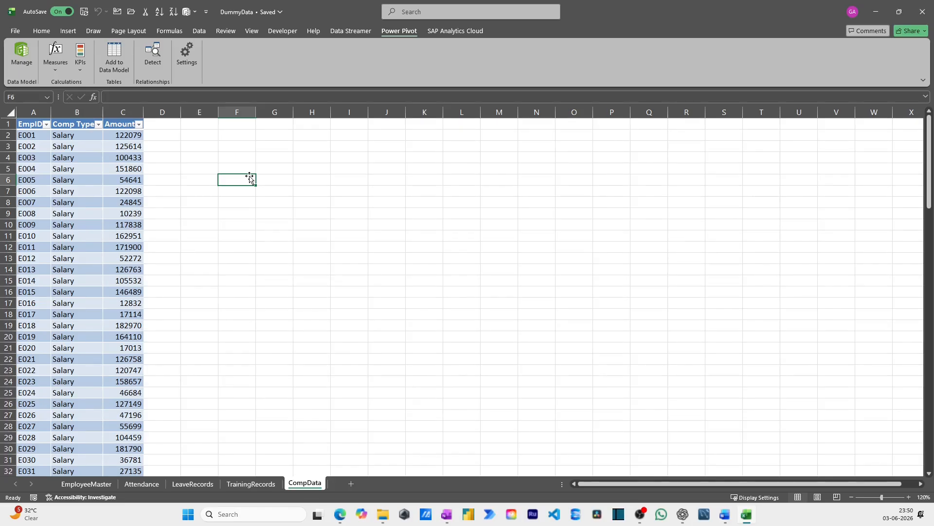
{"action": "left_click", "coordinate": [350, 485]}
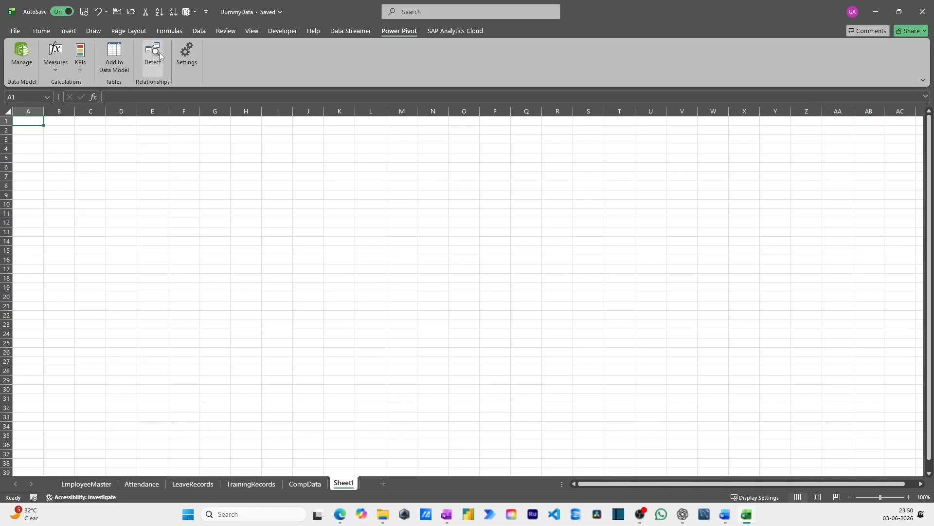
{"action": "left_click", "coordinate": [68, 31]}
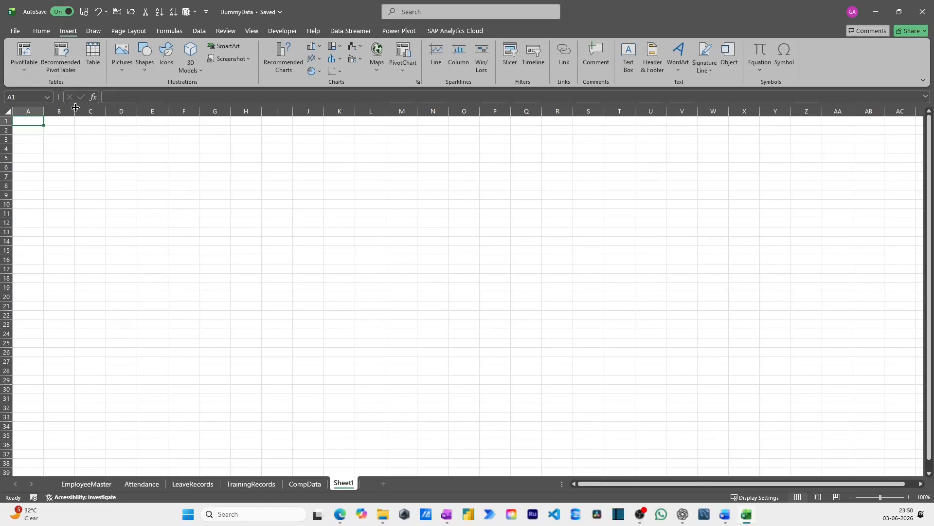
{"action": "left_click", "coordinate": [28, 72]}
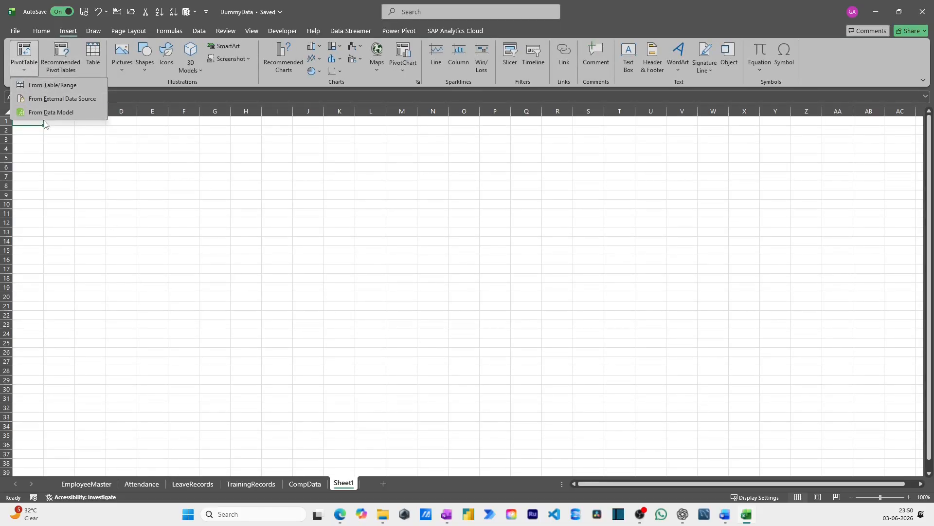
{"action": "left_click", "coordinate": [44, 113]}
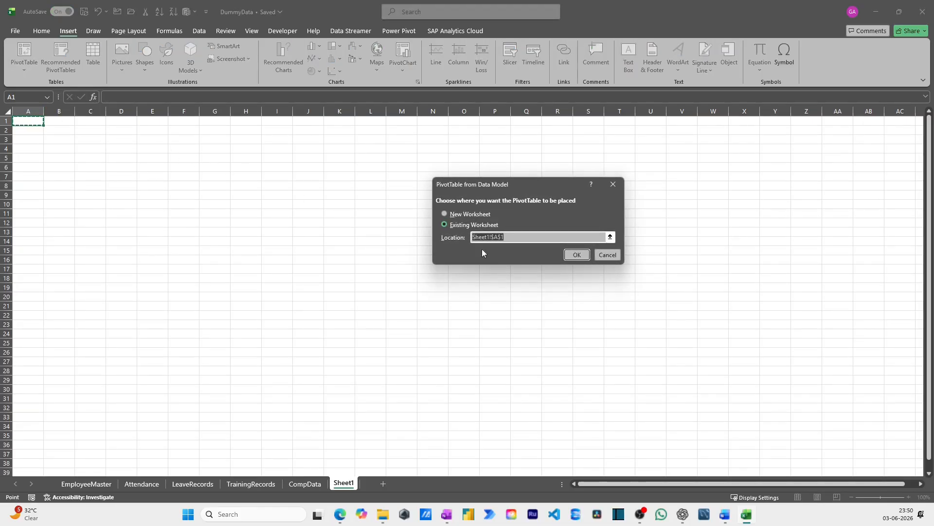
{"action": "left_click", "coordinate": [486, 224]}
{"action": "left_click", "coordinate": [86, 135]}
{"action": "left_click", "coordinate": [582, 256]}
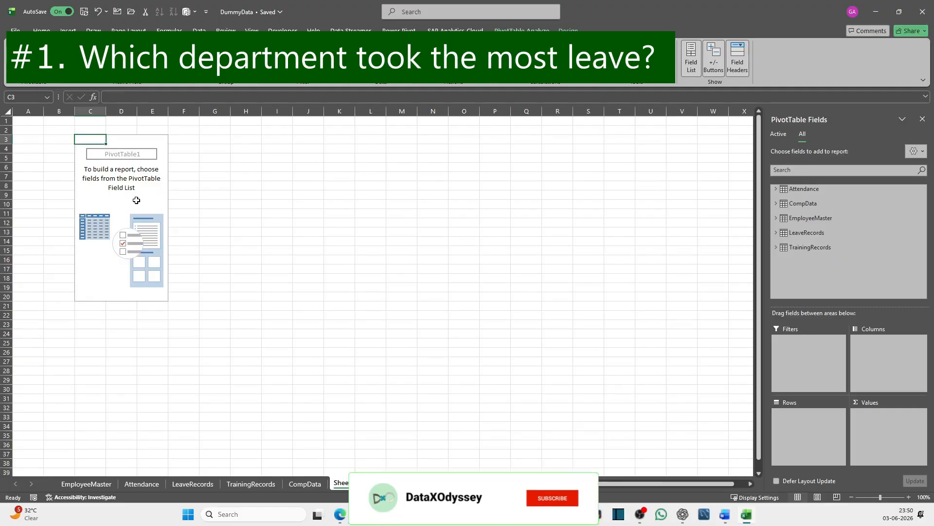
Put Department from EmployeeMaster in the PivotTable rows and sum Days from LeaveRecords as the values
{"action": "left_click", "coordinate": [776, 218]}
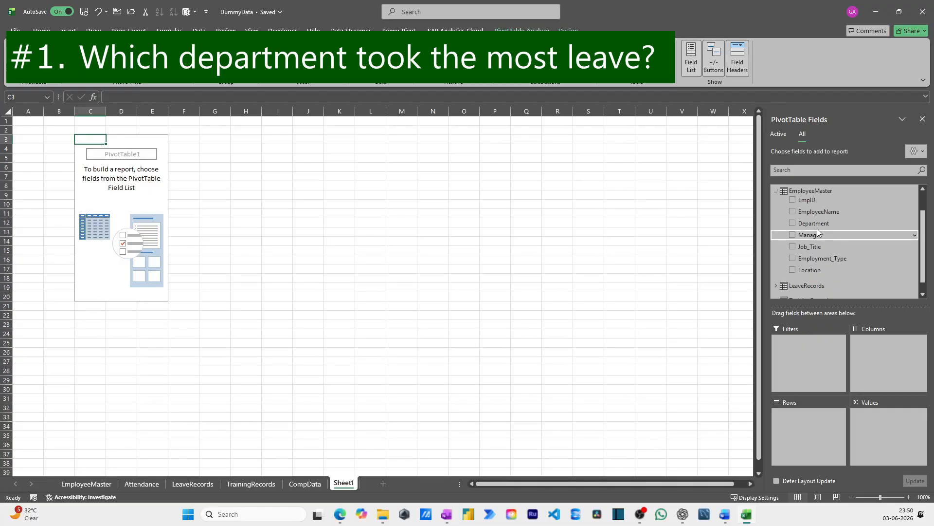
{"action": "left_click_drag", "start_coordinate": [813, 223], "coordinate": [810, 428]}
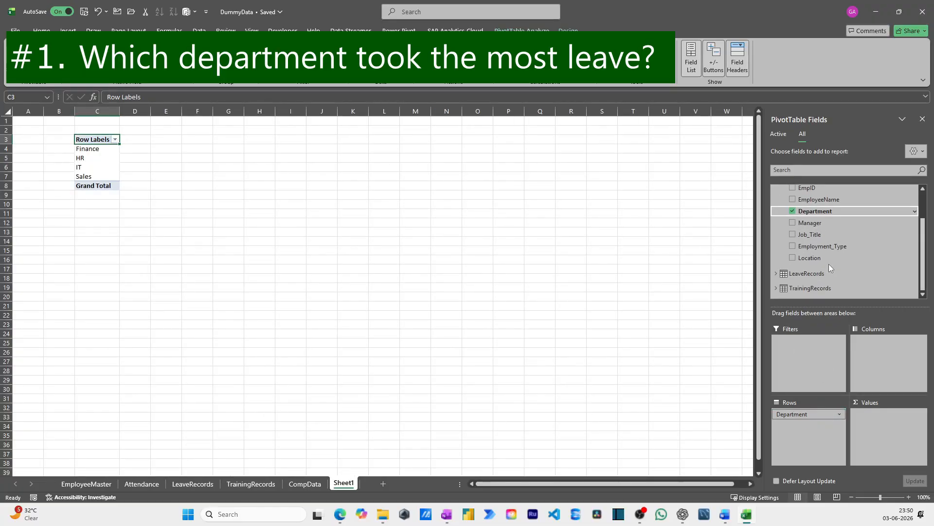
{"action": "left_click", "coordinate": [818, 285]}
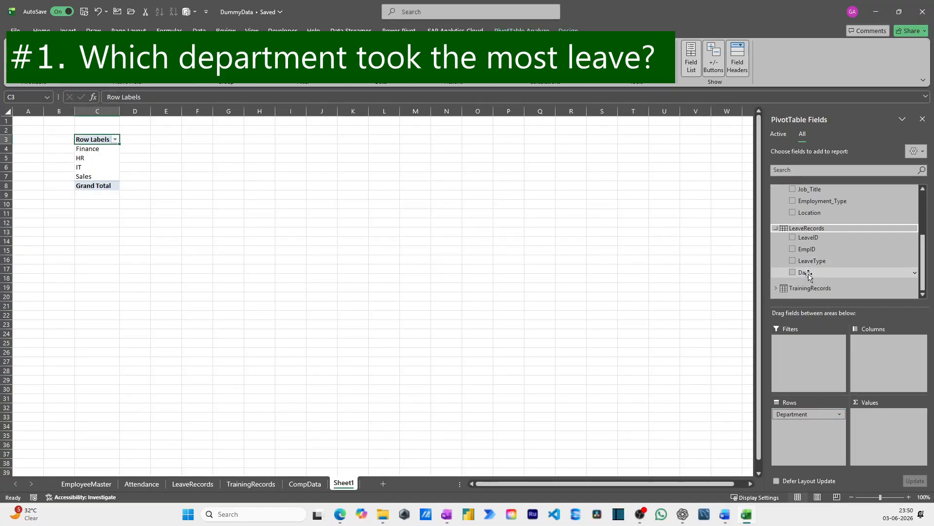
{"action": "left_click_drag", "start_coordinate": [809, 276], "coordinate": [901, 420]}
{"action": "left_click_drag", "start_coordinate": [901, 425], "coordinate": [901, 424]}
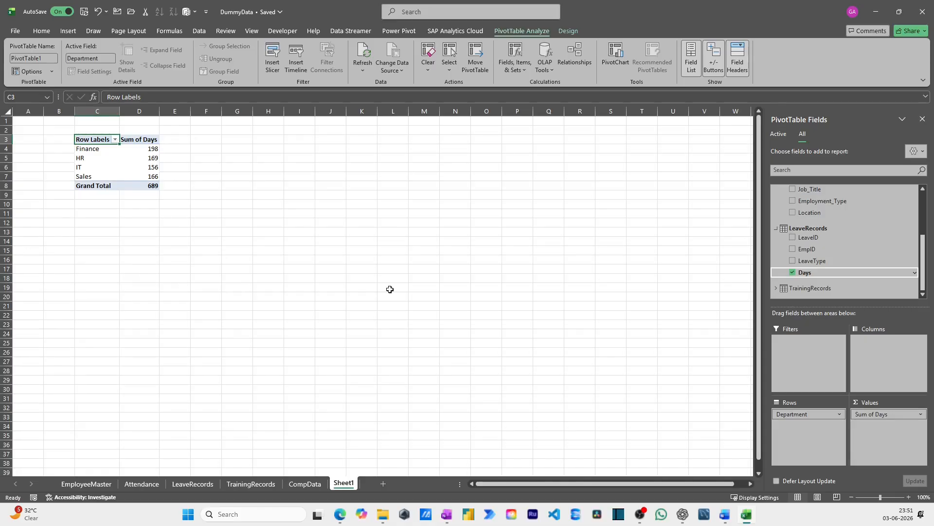
Replace Days in the PivotTable values with the sum of TrainingHours from TrainingRecords, keeping Department in the rows
{"action": "scroll", "coordinate": [821, 232], "scroll_direction": "up", "scroll_amount": 5}
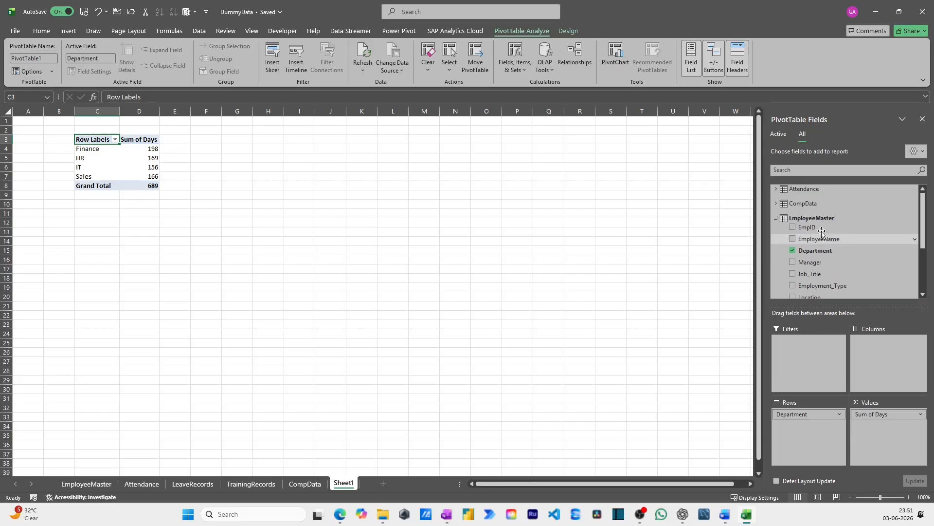
{"action": "scroll", "coordinate": [825, 243], "scroll_direction": "down", "scroll_amount": 5}
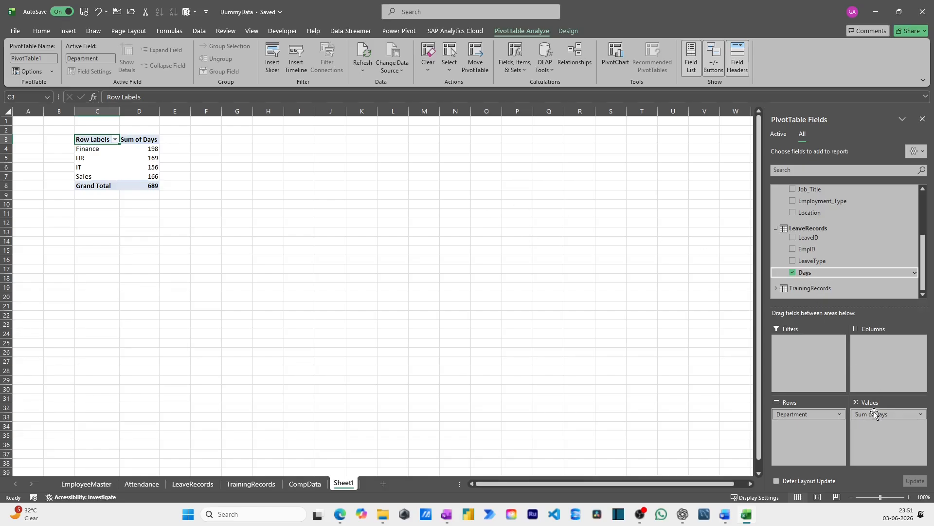
{"action": "left_click_drag", "start_coordinate": [873, 414], "coordinate": [851, 223]}
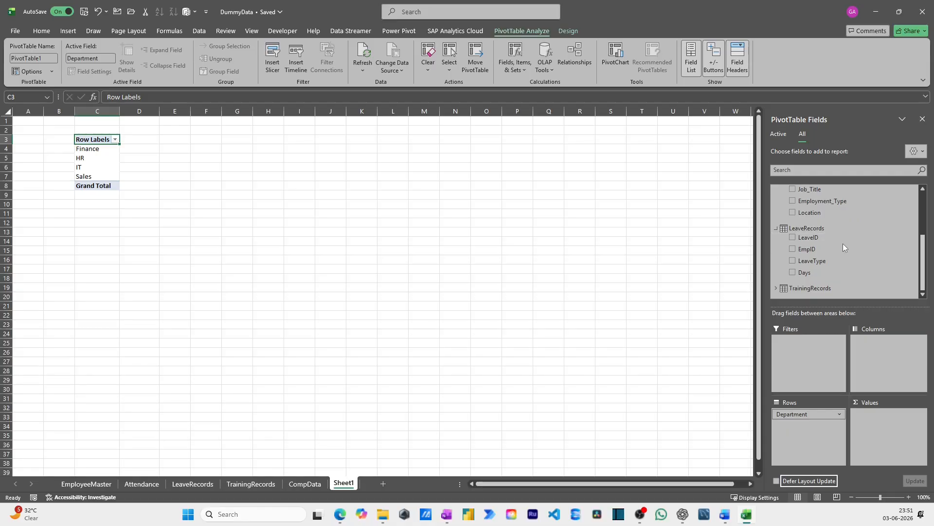
{"action": "left_click", "coordinate": [776, 287]}
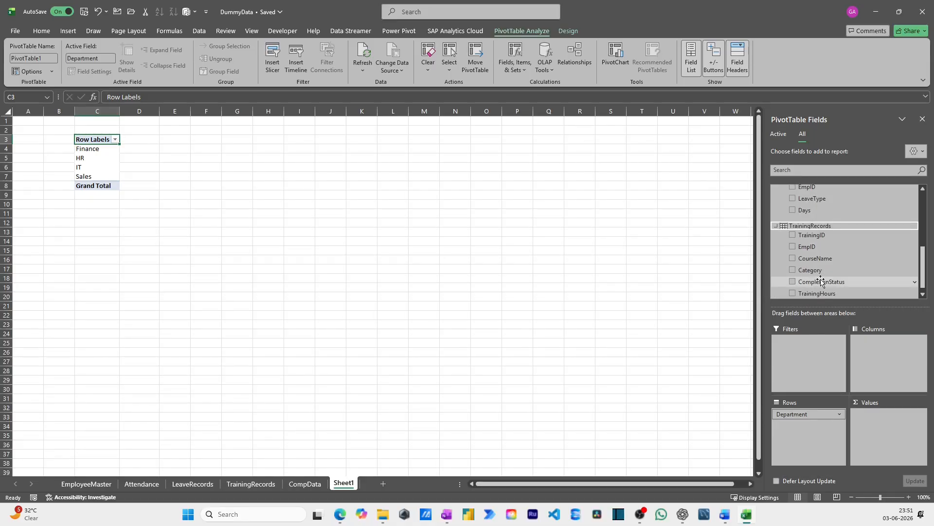
{"action": "left_click_drag", "start_coordinate": [817, 292], "coordinate": [871, 425]}
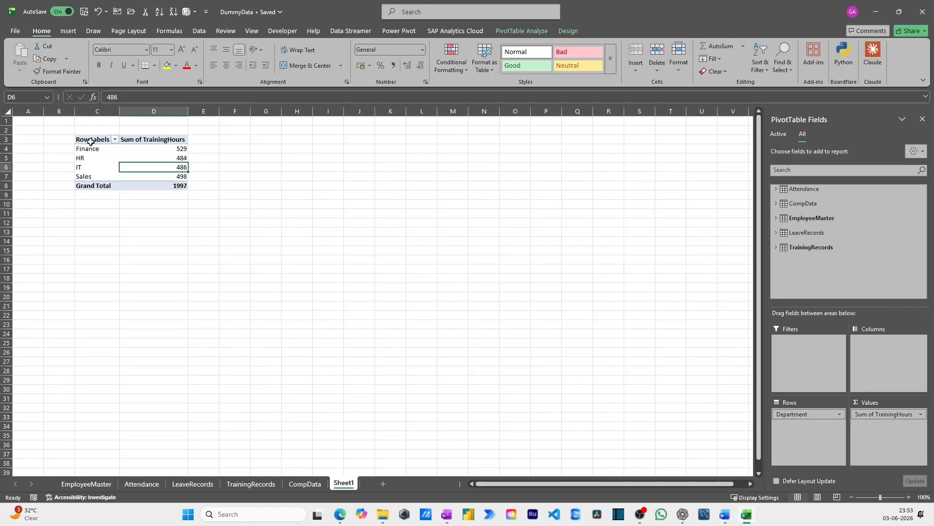
Copy the training hours PivotTable to cell C13 and remove Department and TrainingHours from the copy
{"action": "left_click_drag", "start_coordinate": [90, 141], "coordinate": [175, 188]}
{"action": "key", "text": "ctrl+c"}
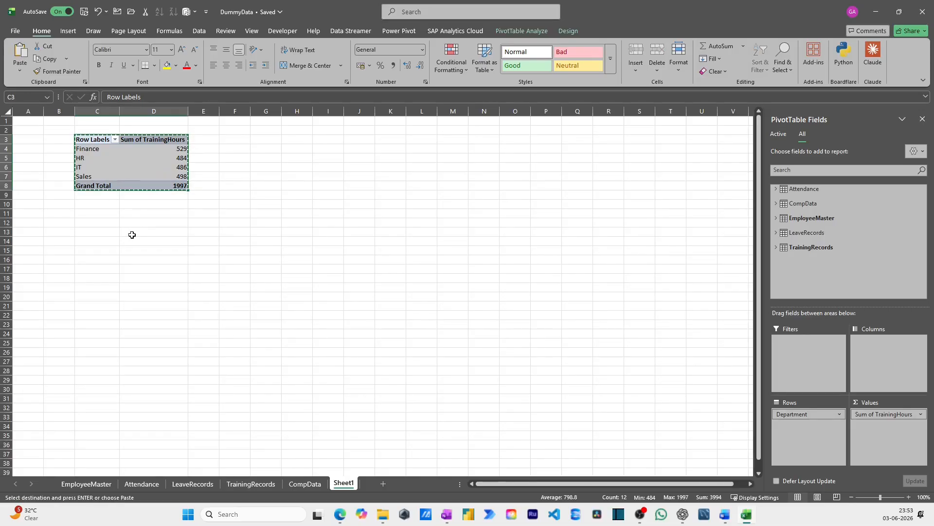
{"action": "left_click", "coordinate": [106, 231]}
{"action": "key", "text": "ctrl+v"}
{"action": "left_click", "coordinate": [156, 251]}
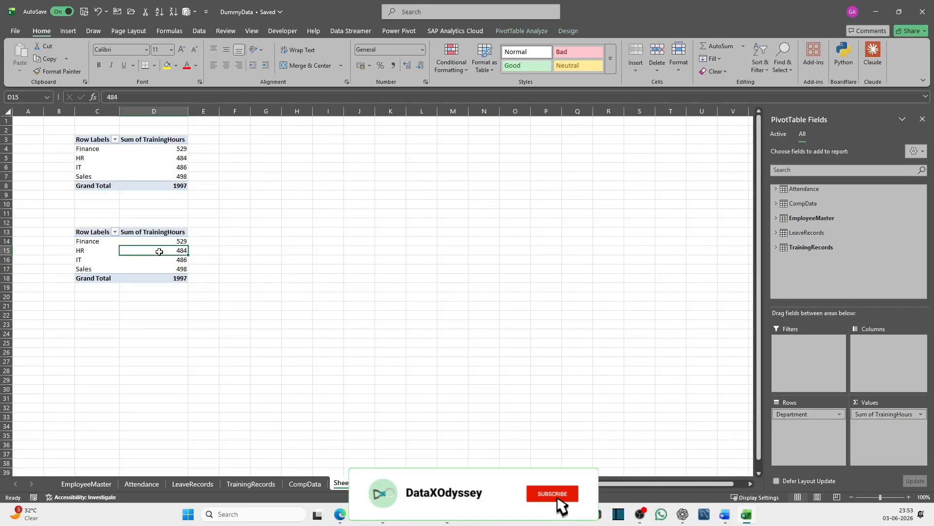
{"action": "left_click_drag", "start_coordinate": [798, 414], "coordinate": [851, 262]}
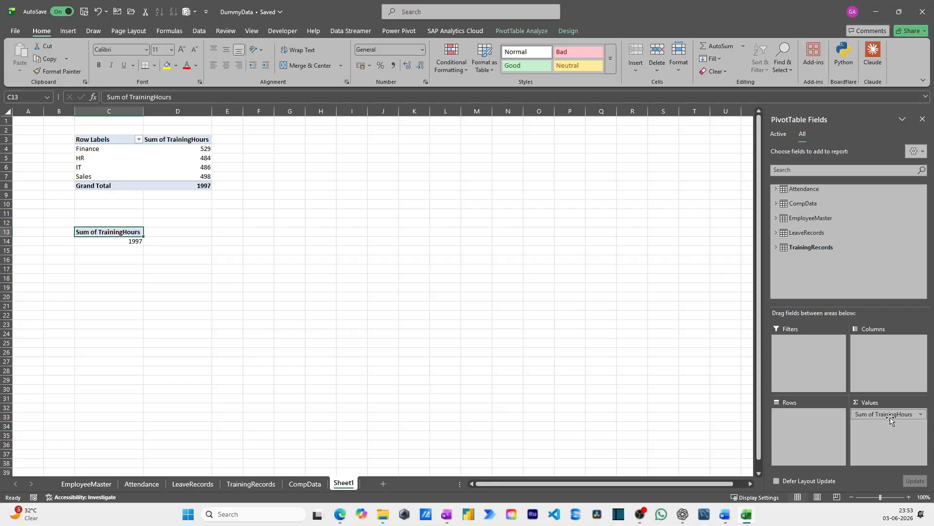
{"action": "left_click_drag", "start_coordinate": [883, 414], "coordinate": [851, 262]}
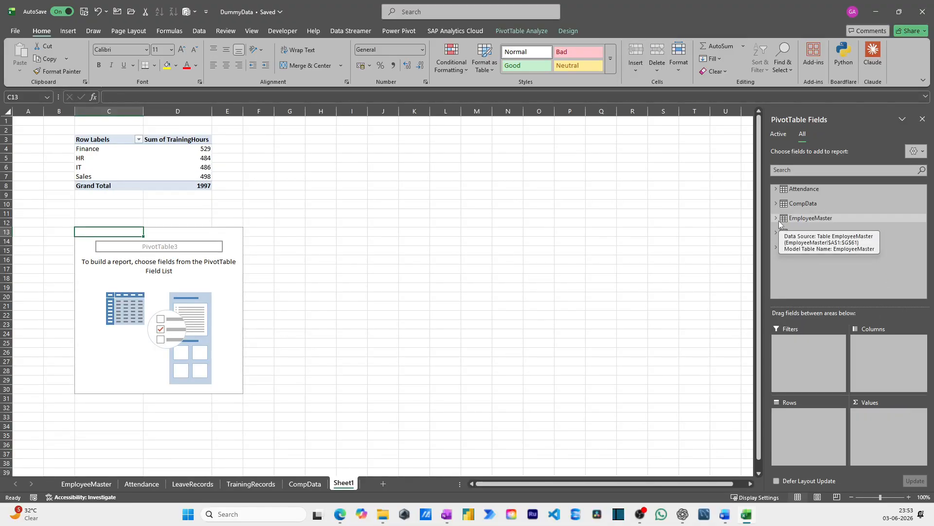
Put Manager from EmployeeMaster in the rows of the C13 PivotTable and sum TrainingHours from TrainingRecords as its values
{"action": "left_click", "coordinate": [778, 220]}
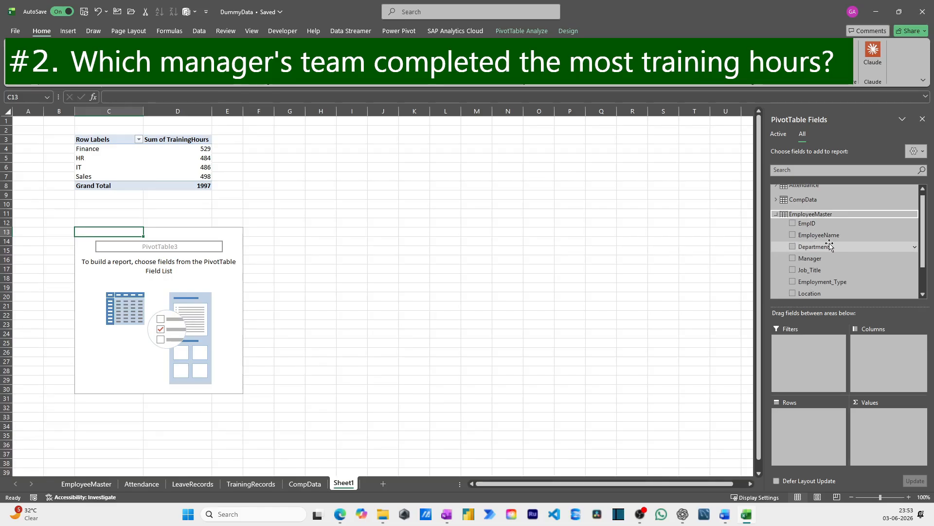
{"action": "left_click", "coordinate": [811, 258]}
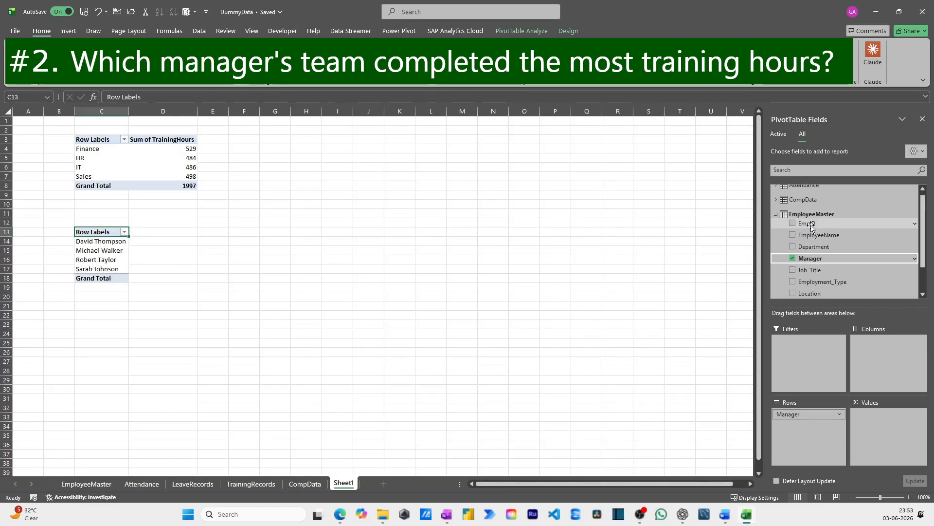
{"action": "scroll", "coordinate": [812, 227], "scroll_direction": "down", "scroll_amount": 5}
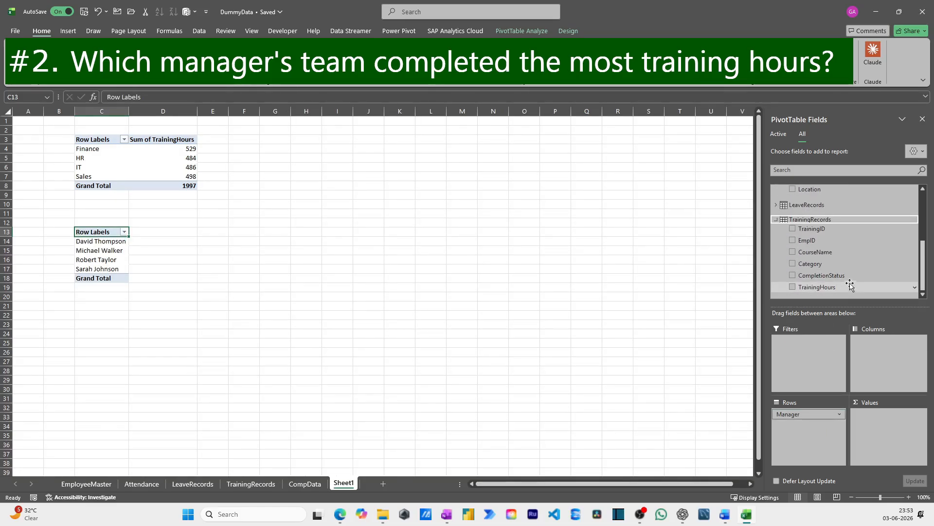
{"action": "left_click_drag", "start_coordinate": [836, 287], "coordinate": [874, 423]}
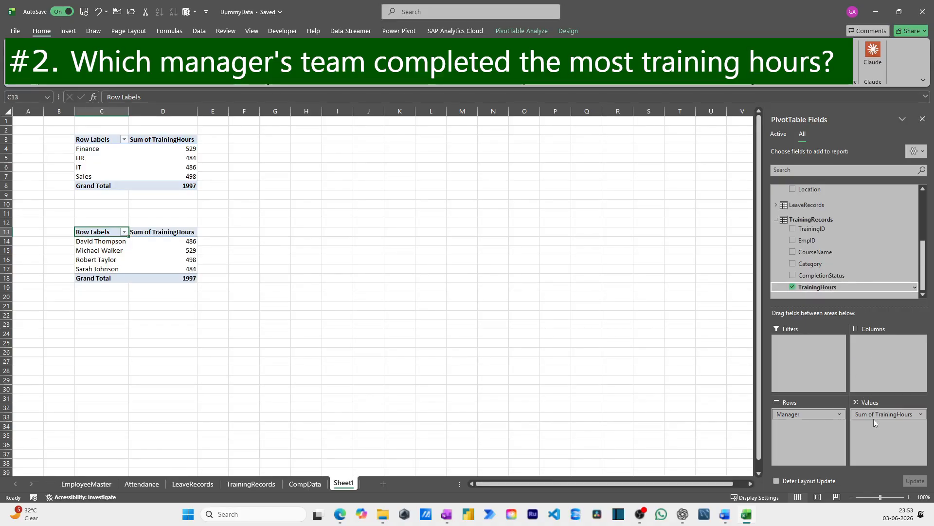
Sort the managers in the C13 PivotTable by Sum of TrainingHours from largest to smallest
{"action": "right_click", "coordinate": [193, 242]}
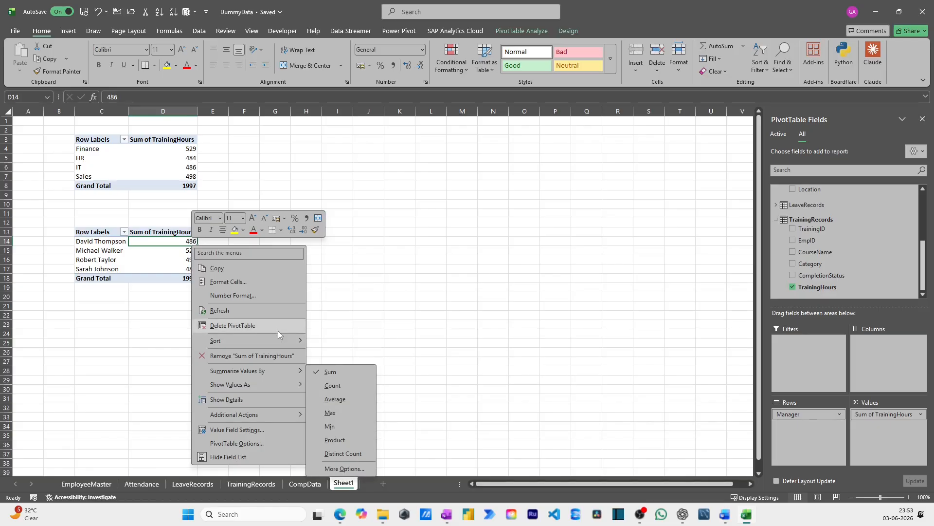
{"action": "mouse_move", "coordinate": [282, 342]}
{"action": "left_click", "coordinate": [338, 355]}
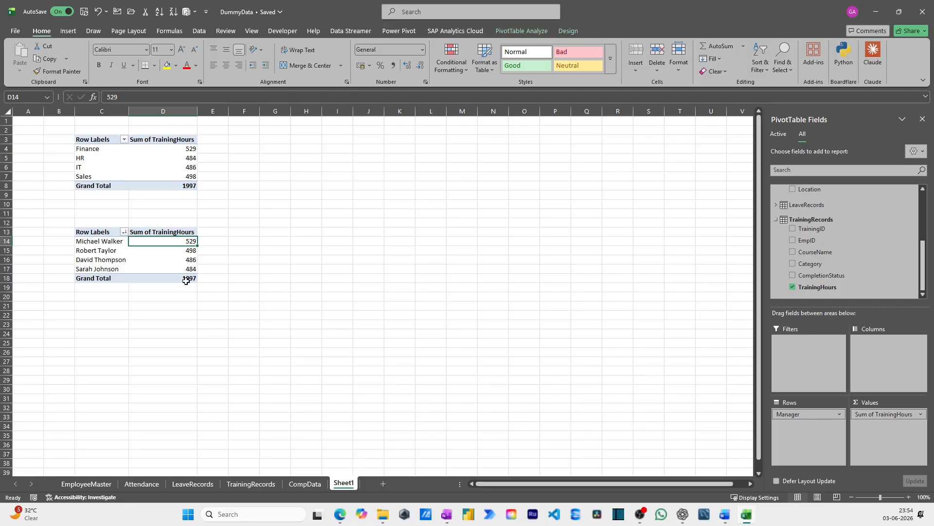
Copy the manager PivotTable to cell G7 and remove TrainingHours and Manager from the copy
{"action": "left_click_drag", "start_coordinate": [94, 232], "coordinate": [168, 279]}
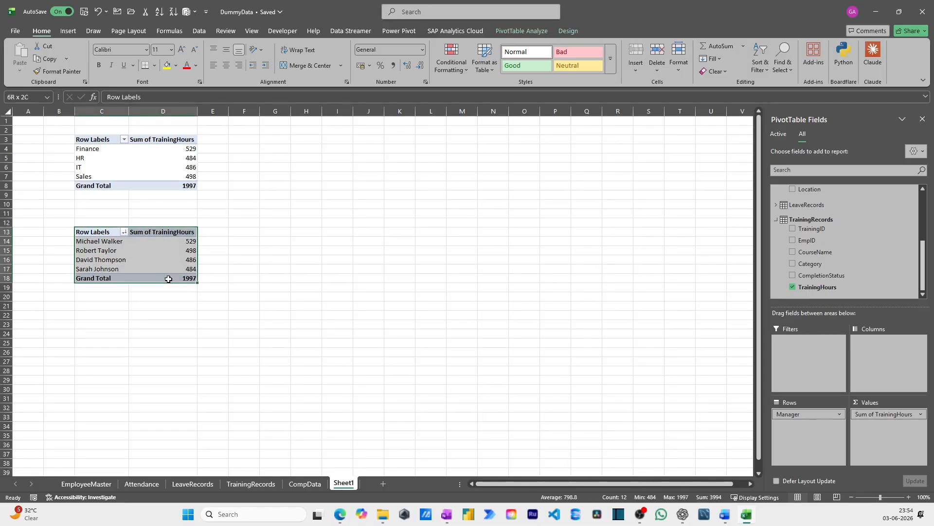
{"action": "key", "text": "ctrl+c"}
{"action": "left_click", "coordinate": [274, 176]}
{"action": "key", "text": "ctrl+v"}
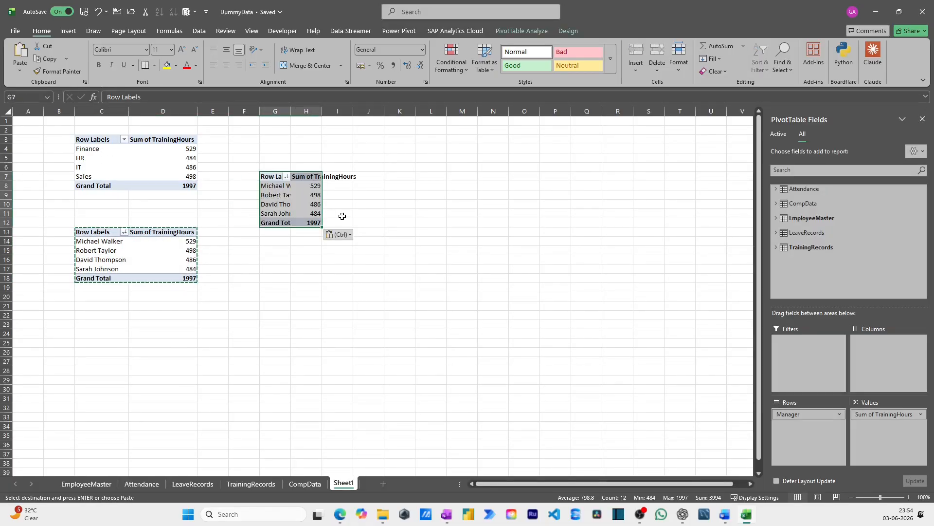
{"action": "key", "text": "Escape"}
{"action": "left_click_drag", "start_coordinate": [901, 414], "coordinate": [879, 277]}
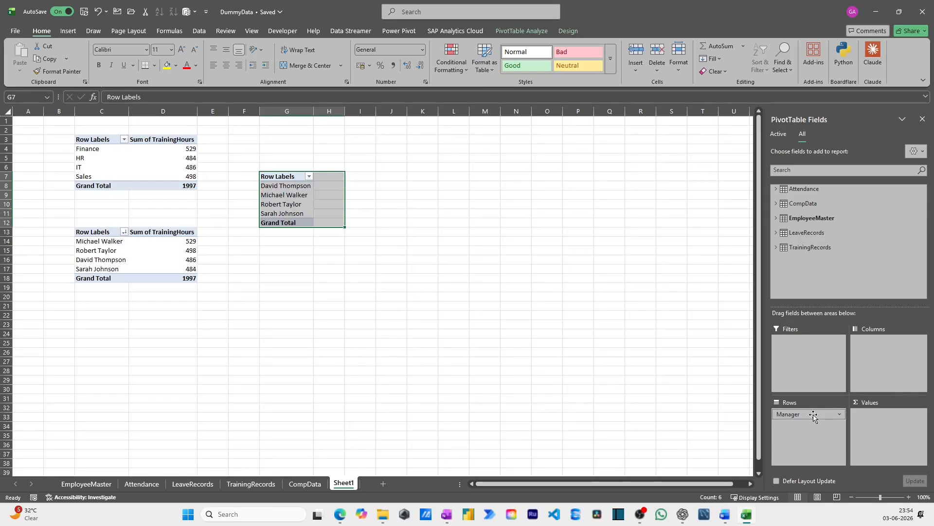
{"action": "left_click_drag", "start_coordinate": [808, 414], "coordinate": [832, 248]}
Put Department from EmployeeMaster in the rows of the G7 PivotTable and sum Days from LeaveRecords as its values
{"action": "left_click", "coordinate": [775, 217]}
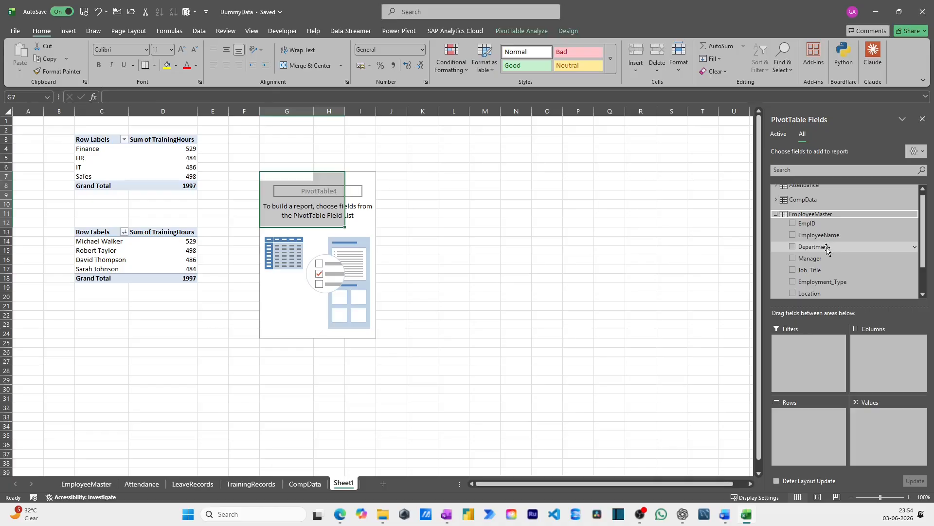
{"action": "left_click_drag", "start_coordinate": [820, 249], "coordinate": [824, 408]}
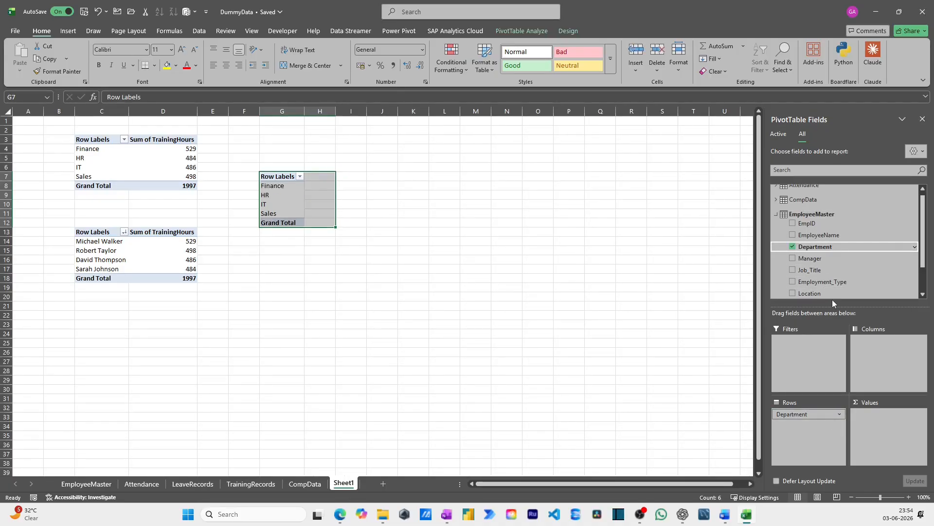
{"action": "scroll", "coordinate": [834, 275], "scroll_direction": "down", "scroll_amount": 2}
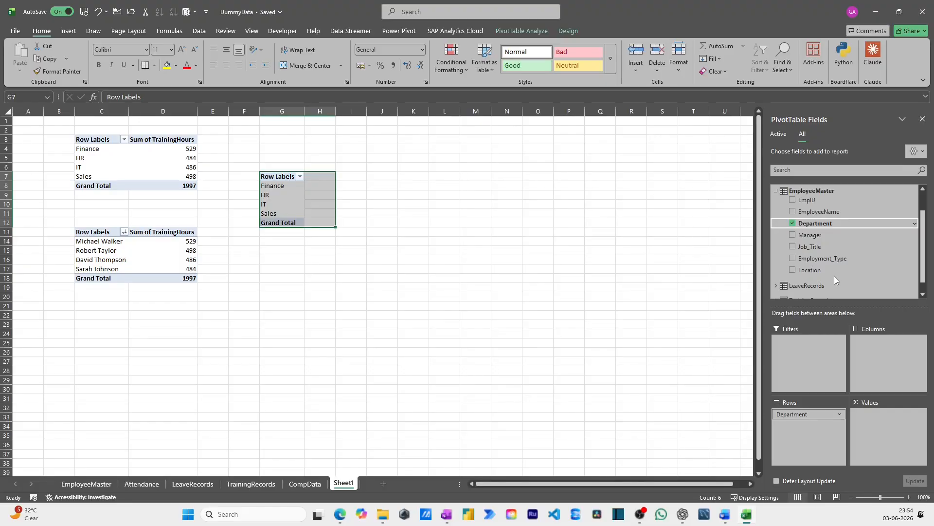
{"action": "left_click", "coordinate": [776, 285]}
{"action": "scroll", "coordinate": [807, 272], "scroll_direction": "down", "scroll_amount": 2}
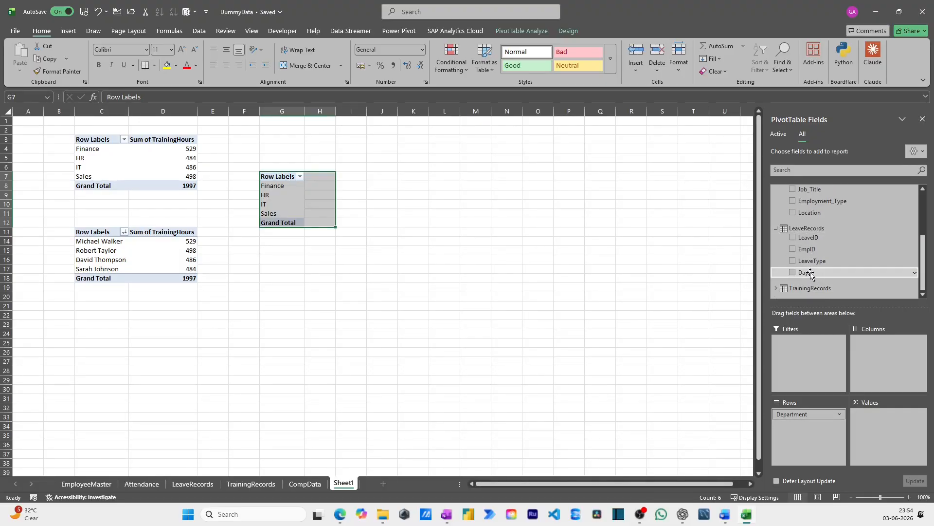
{"action": "left_click_drag", "start_coordinate": [811, 273], "coordinate": [872, 417]}
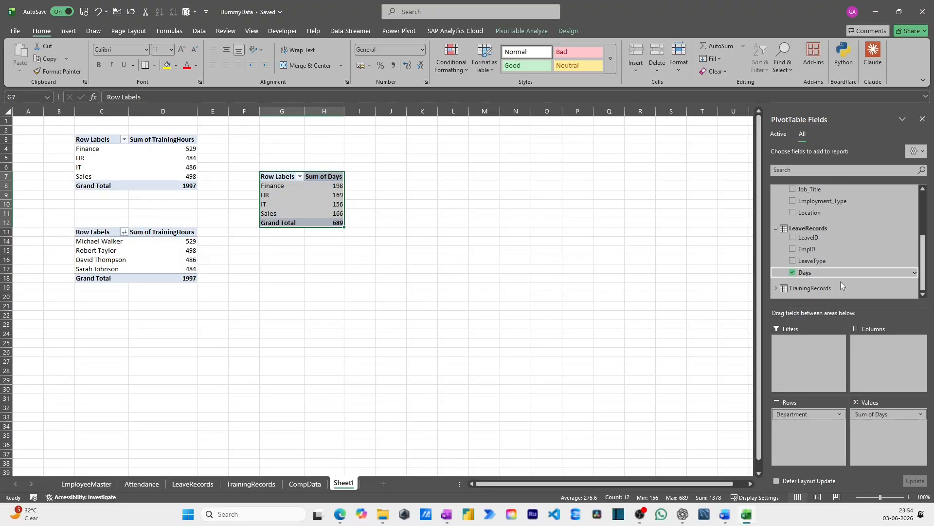
Add the sums of TrainingHours from TrainingRecords and Amount from CompData to the G7 PivotTable's values
{"action": "left_click", "coordinate": [776, 288]}
{"action": "left_click_drag", "start_coordinate": [810, 288], "coordinate": [878, 424]}
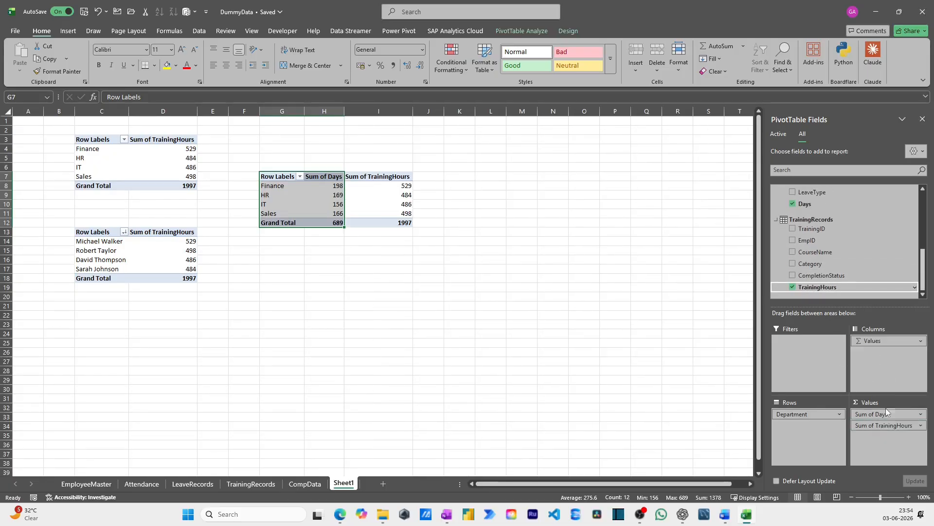
{"action": "scroll", "coordinate": [839, 255], "scroll_direction": "up", "scroll_amount": 6}
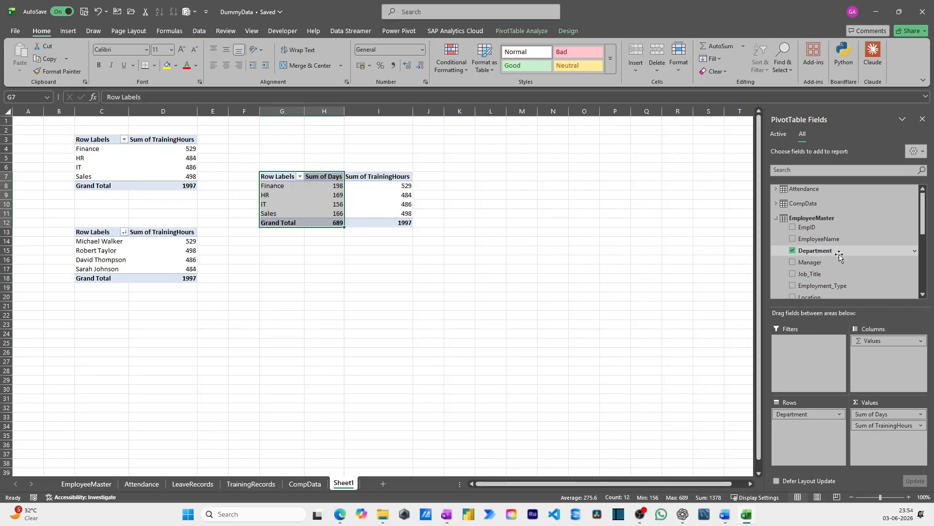
{"action": "left_click", "coordinate": [776, 203]}
{"action": "left_click_drag", "start_coordinate": [824, 238], "coordinate": [878, 436]}
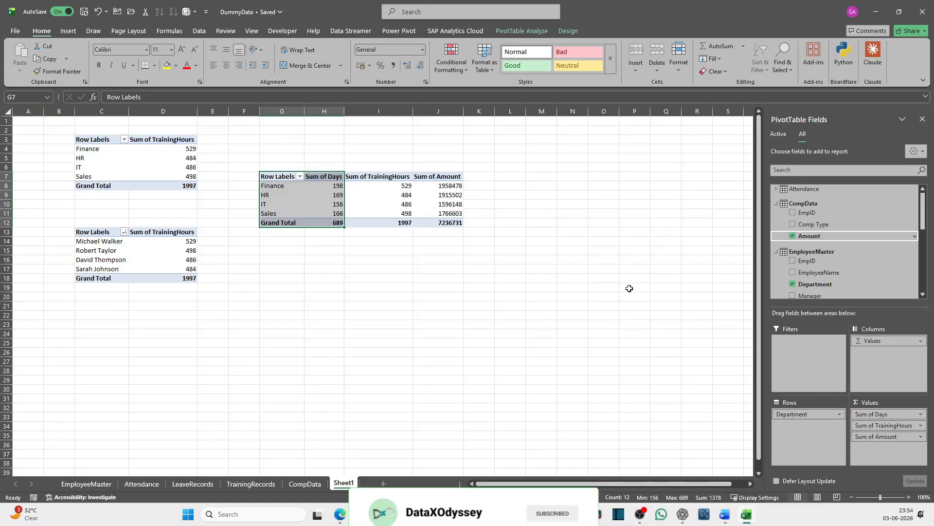
Centre the contents of the G7 PivotTable and rename its row label header as Department
{"action": "left_click_drag", "start_coordinate": [292, 177], "coordinate": [426, 217]}
{"action": "left_click", "coordinate": [227, 49]}
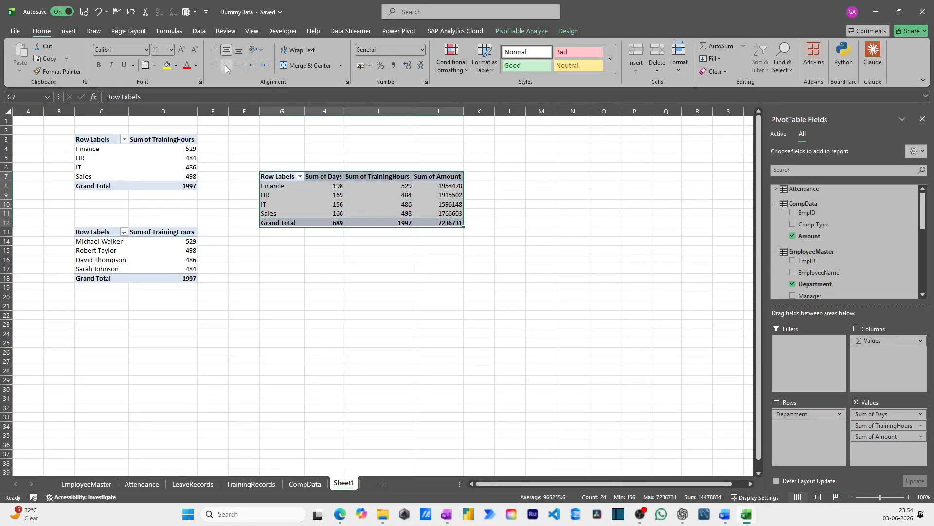
{"action": "left_click", "coordinate": [226, 66]}
{"action": "left_click", "coordinate": [357, 174]}
{"action": "left_click", "coordinate": [294, 177]}
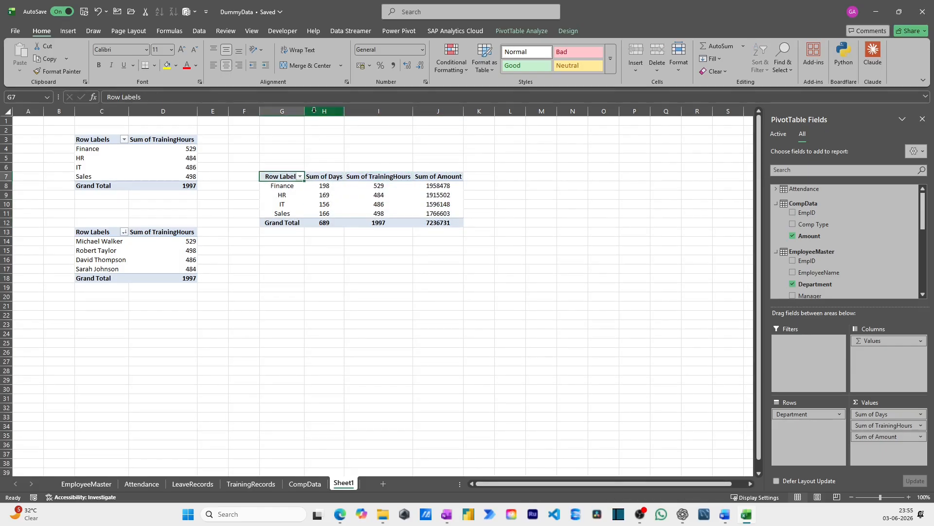
{"action": "type", "text": "Departmen"}
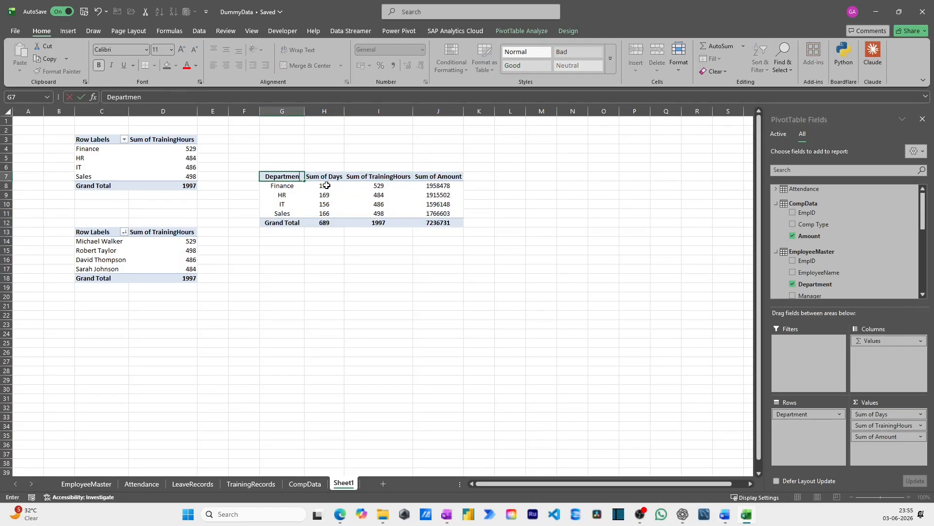
{"action": "left_click", "coordinate": [394, 208]}
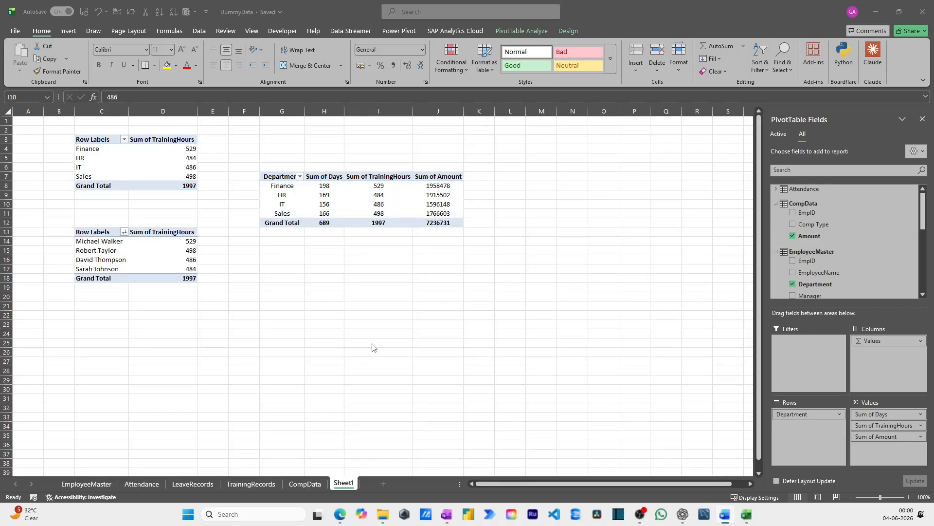
Start a new Power Pivot measure on the EmployeeMaster table and begin its formula with the SUMX function
{"action": "left_click", "coordinate": [398, 31]}
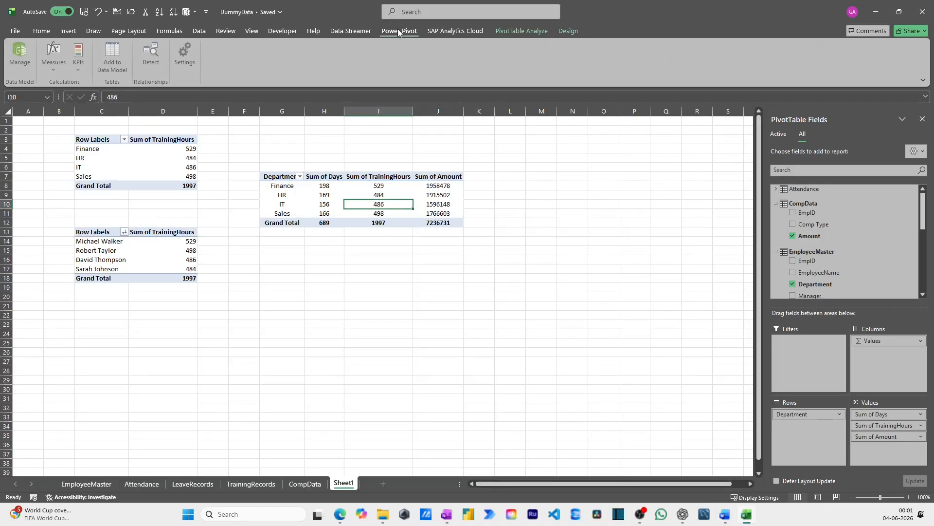
{"action": "left_click", "coordinate": [57, 72]}
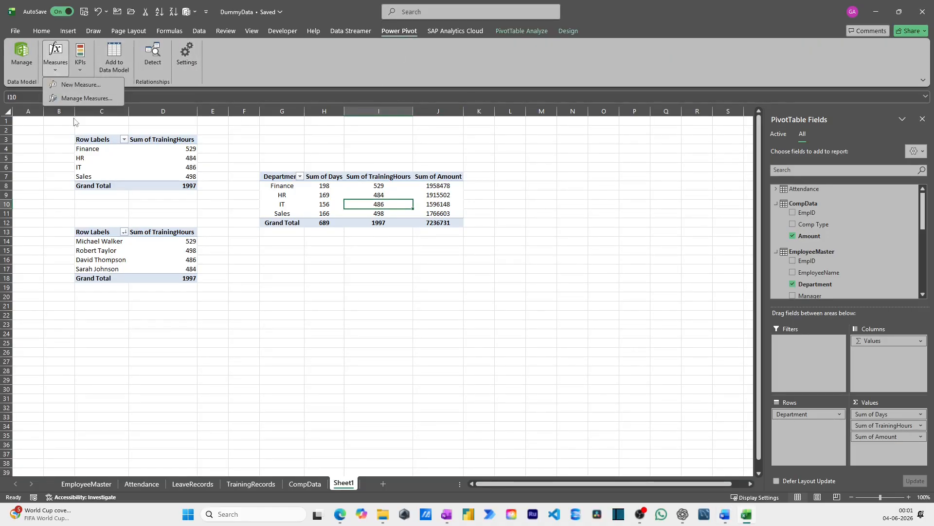
{"action": "left_click", "coordinate": [78, 101]}
{"action": "left_click", "coordinate": [384, 159]}
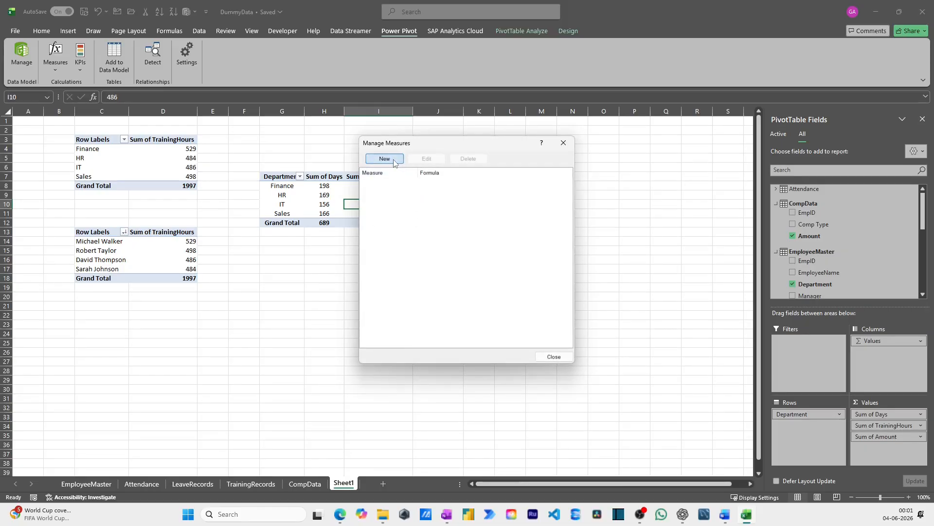
{"action": "left_click", "coordinate": [613, 175]}
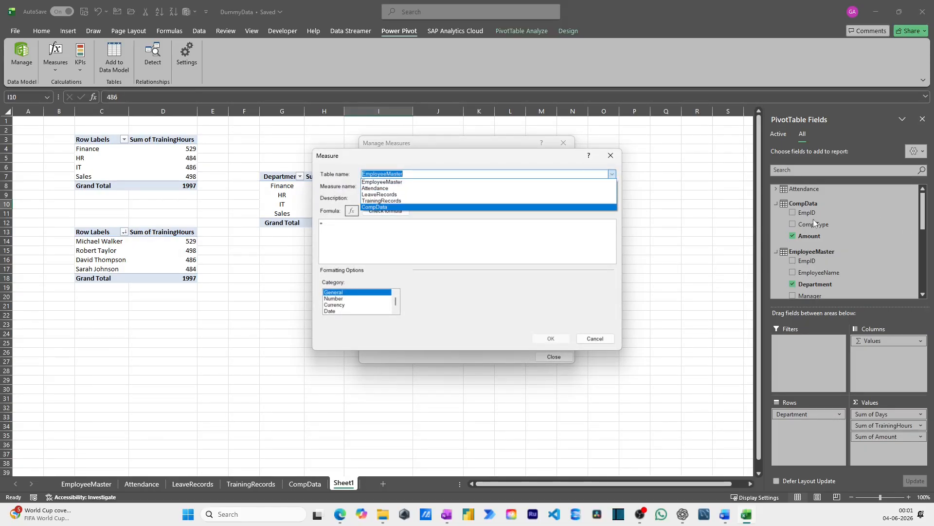
{"action": "left_click", "coordinate": [339, 224]}
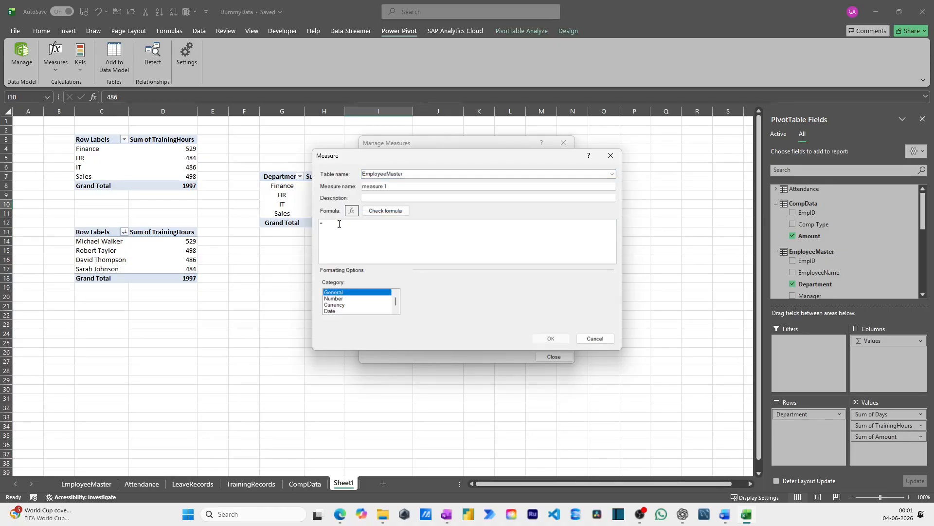
{"action": "type", "text": "ca"}
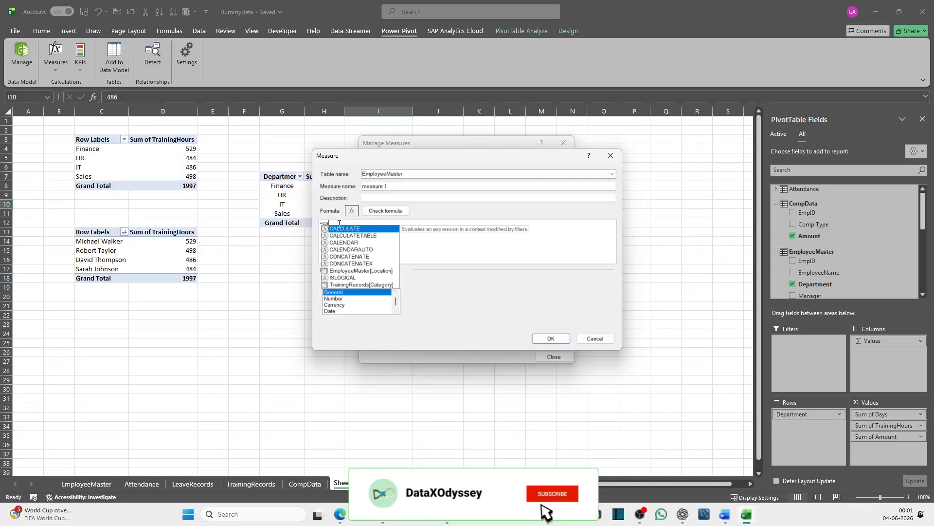
{"action": "key", "text": "BackSpace"}
{"action": "key", "text": "BackSpace"}
{"action": "type", "text": "su"}
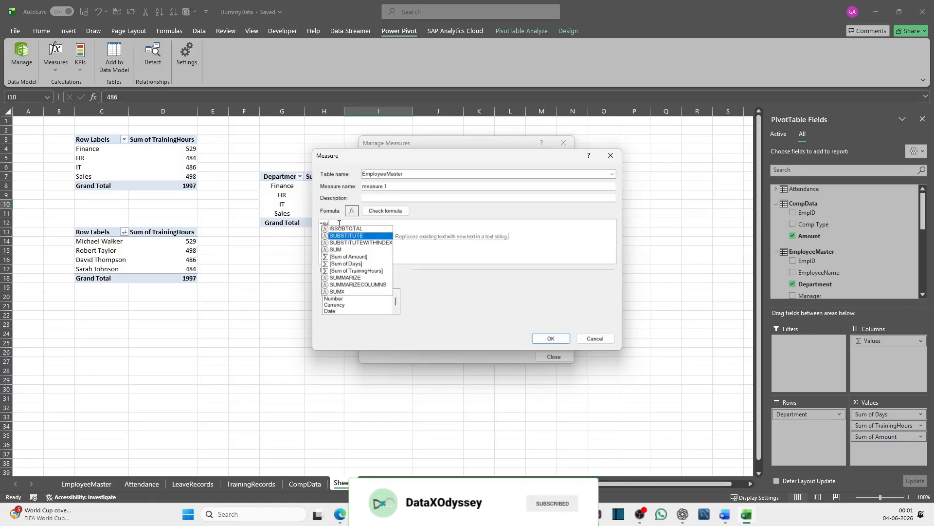
{"action": "type", "text": "mx"}
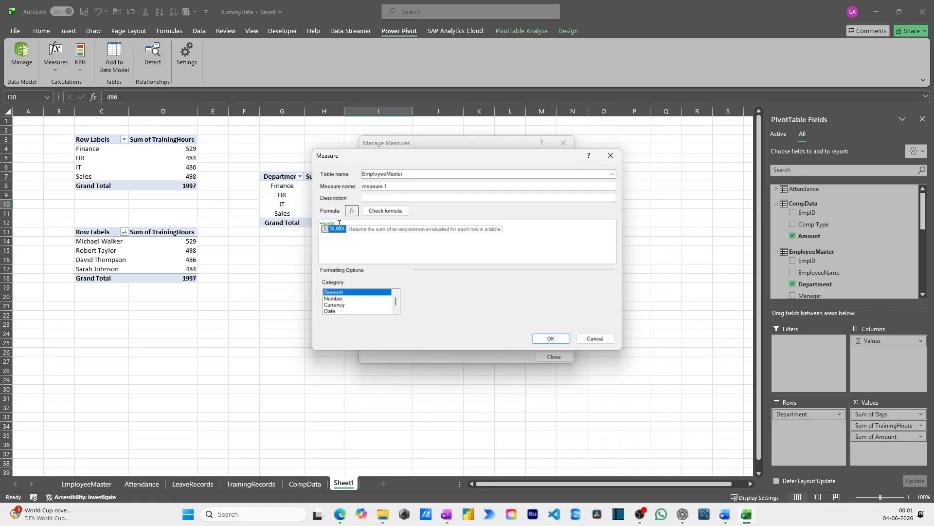